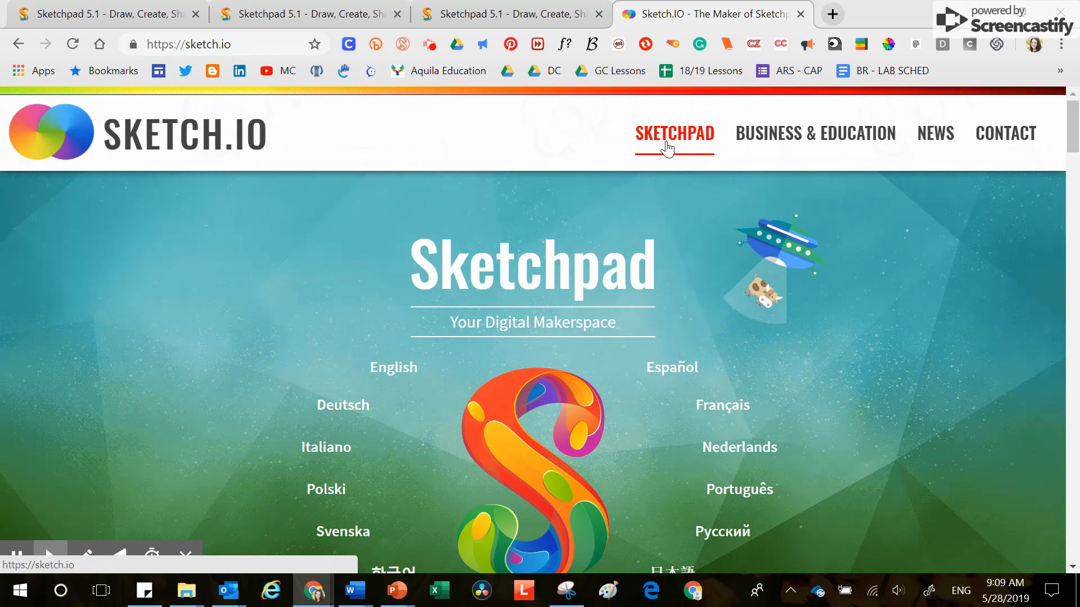
Close the Sketch.IO home page and create a new Blank canvas of 1280 by 578 px in Sketchpad
{"action": "left_click", "coordinate": [800, 14]}
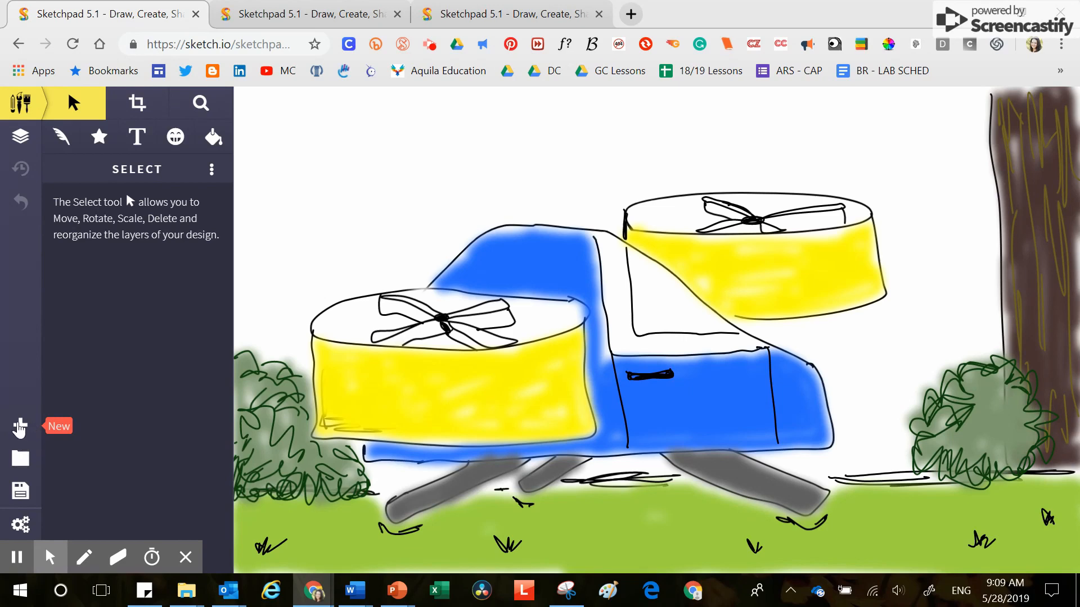
{"action": "left_click", "coordinate": [20, 425]}
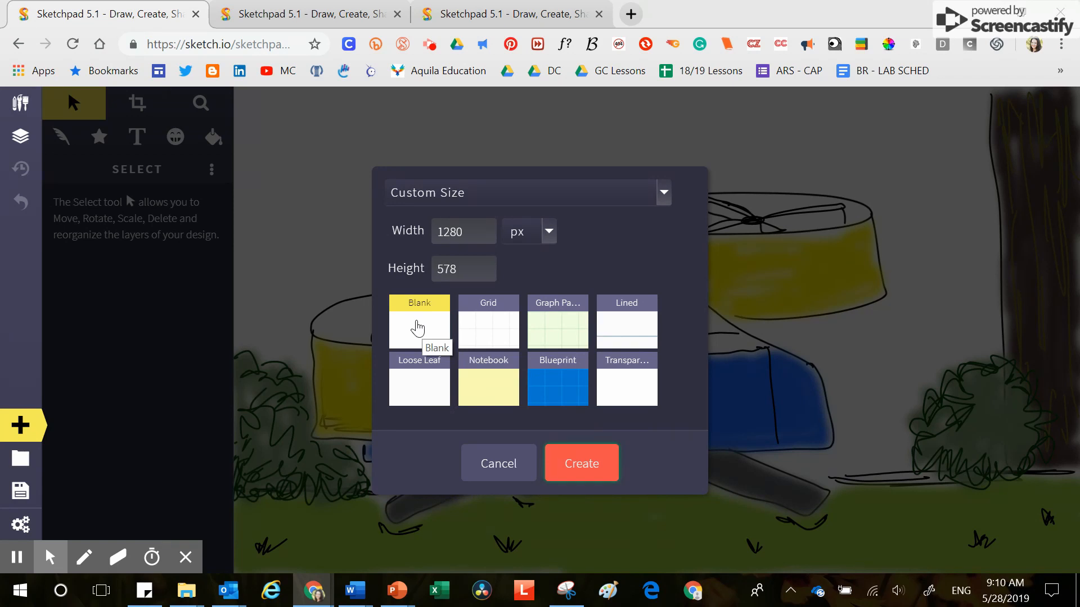
{"action": "left_click", "coordinate": [418, 328]}
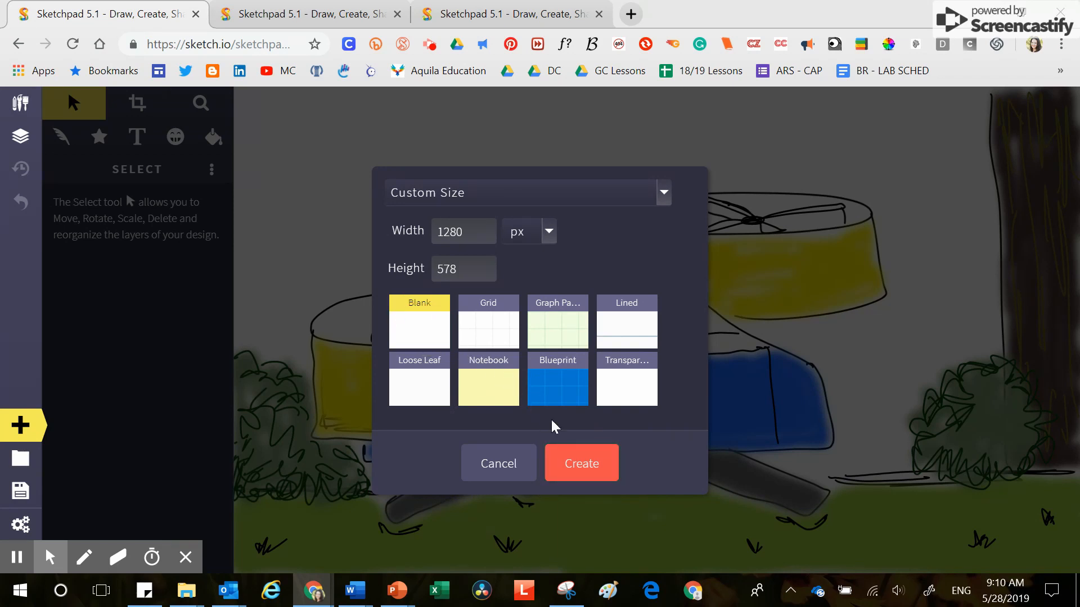
{"action": "left_click", "coordinate": [582, 465]}
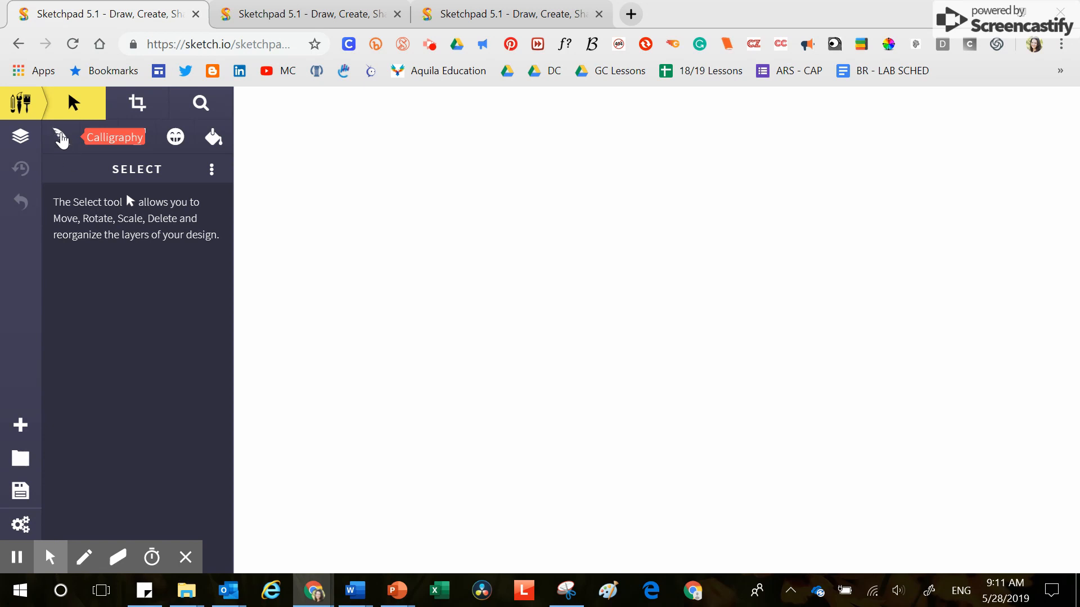
Choose the Pencil brush for drawing and open its outline colour settings
{"action": "left_click", "coordinate": [61, 141]}
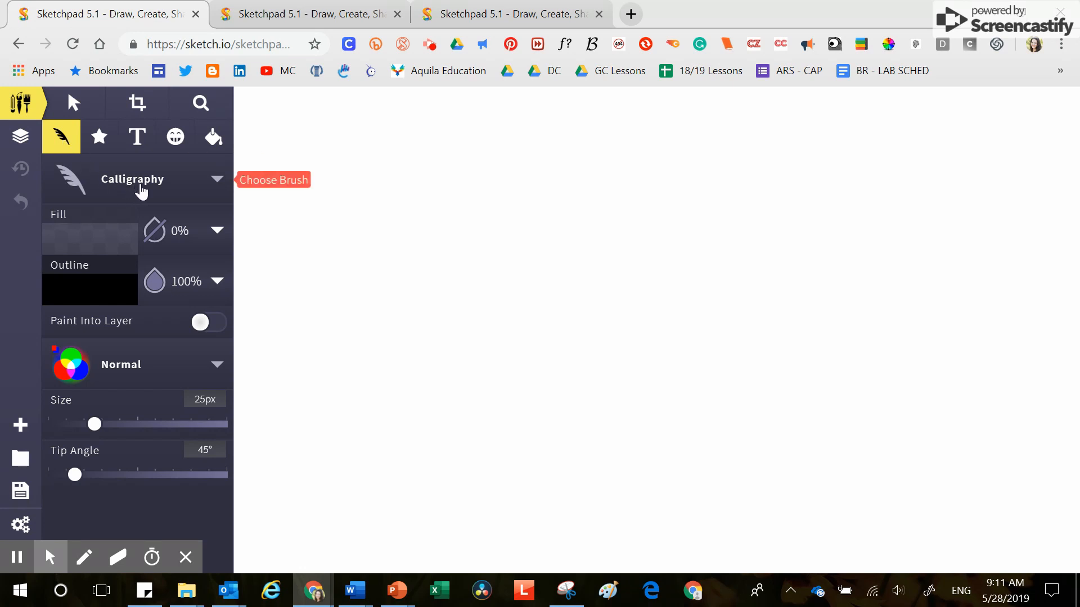
{"action": "left_click", "coordinate": [218, 183]}
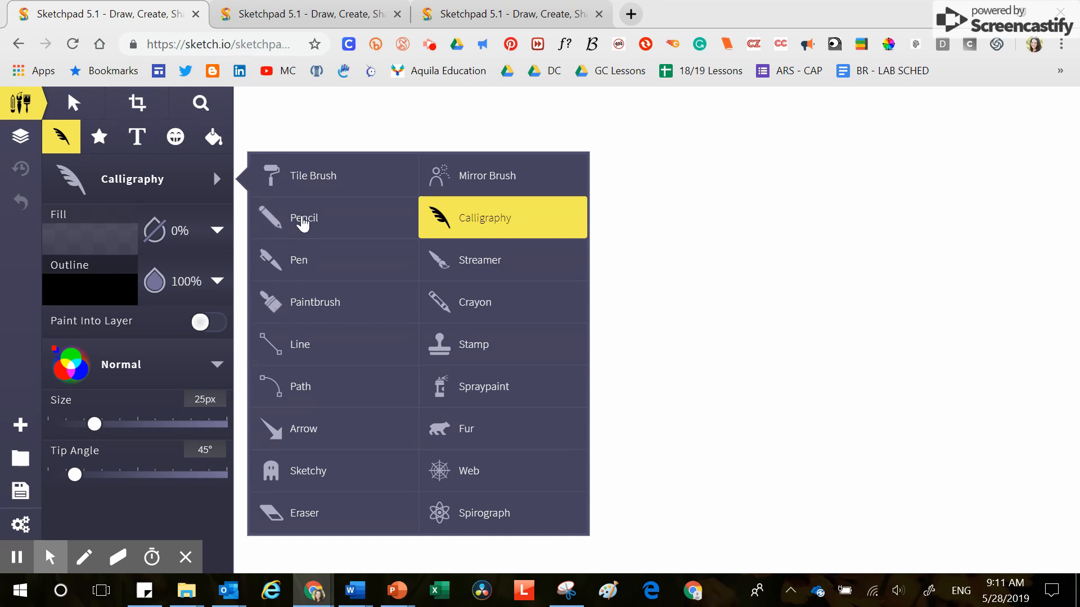
{"action": "left_click", "coordinate": [303, 221]}
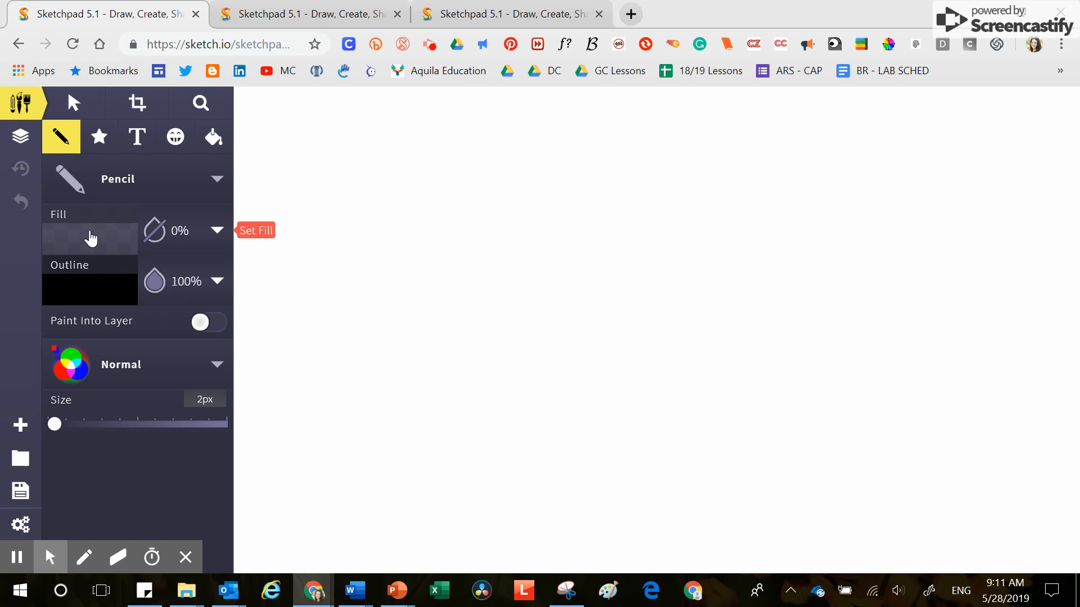
{"action": "left_click", "coordinate": [88, 294]}
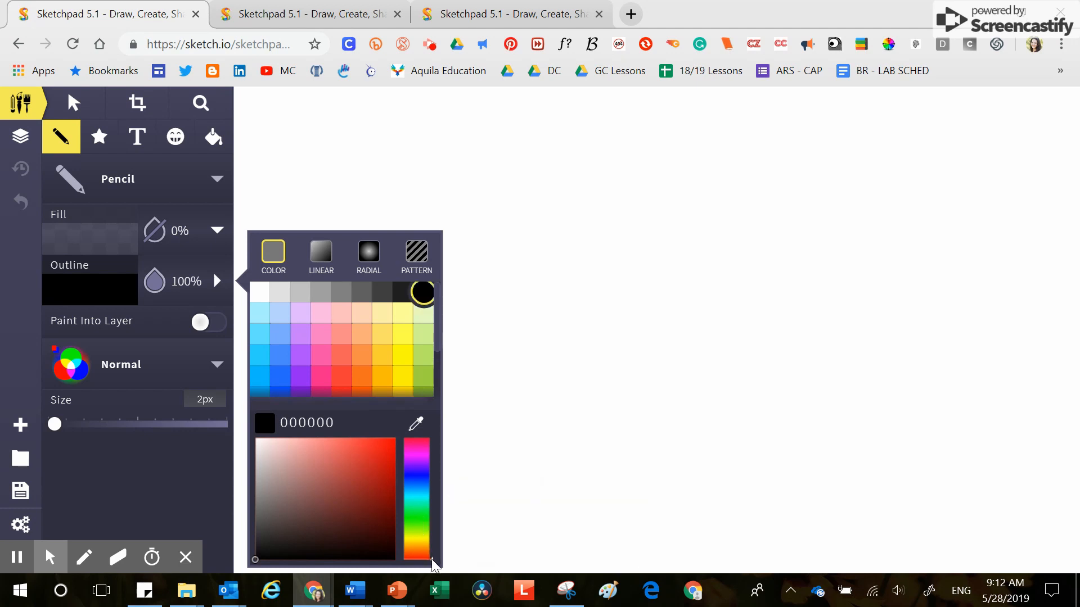
Try out several pencil outline colours, including 55d241, ffba04, ff8888, c67aff and 7affe4
{"action": "left_click_drag", "start_coordinate": [431, 559], "coordinate": [428, 523]}
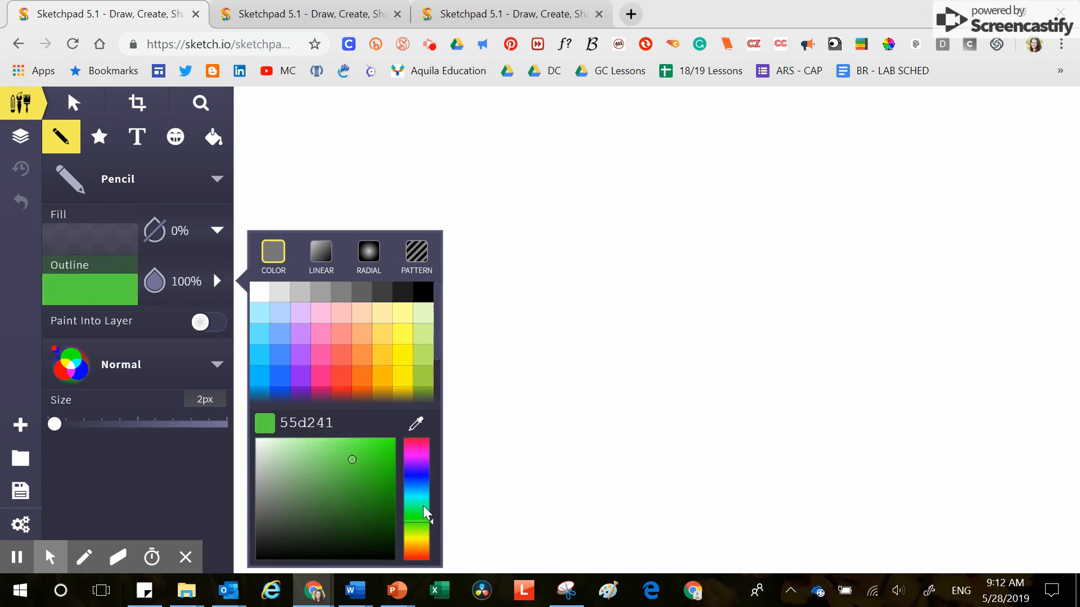
{"action": "left_click", "coordinate": [381, 377]}
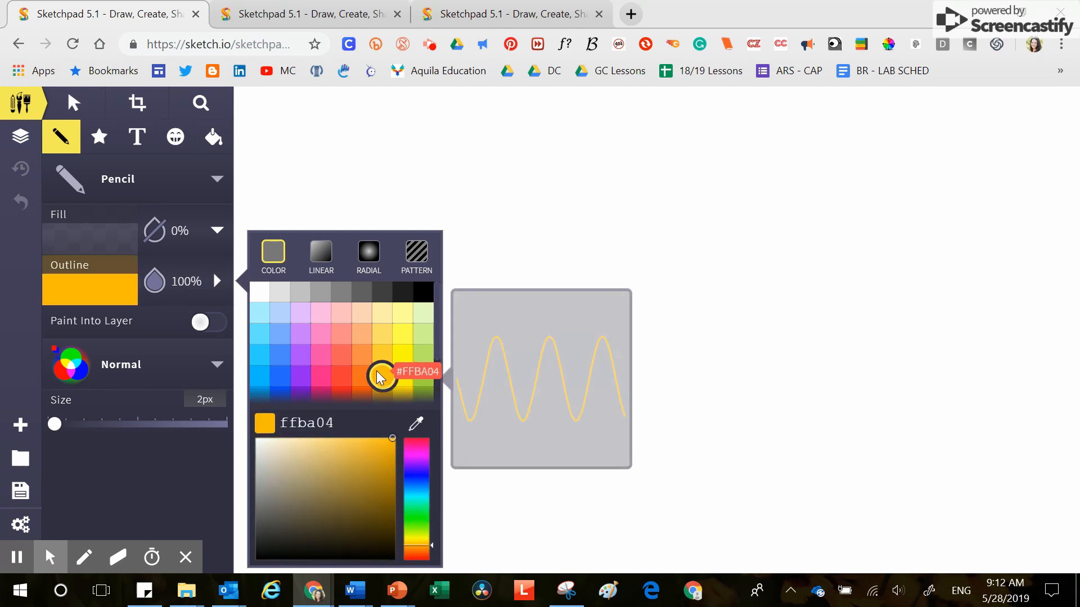
{"action": "left_click", "coordinate": [339, 374]}
{"action": "left_click", "coordinate": [329, 336]}
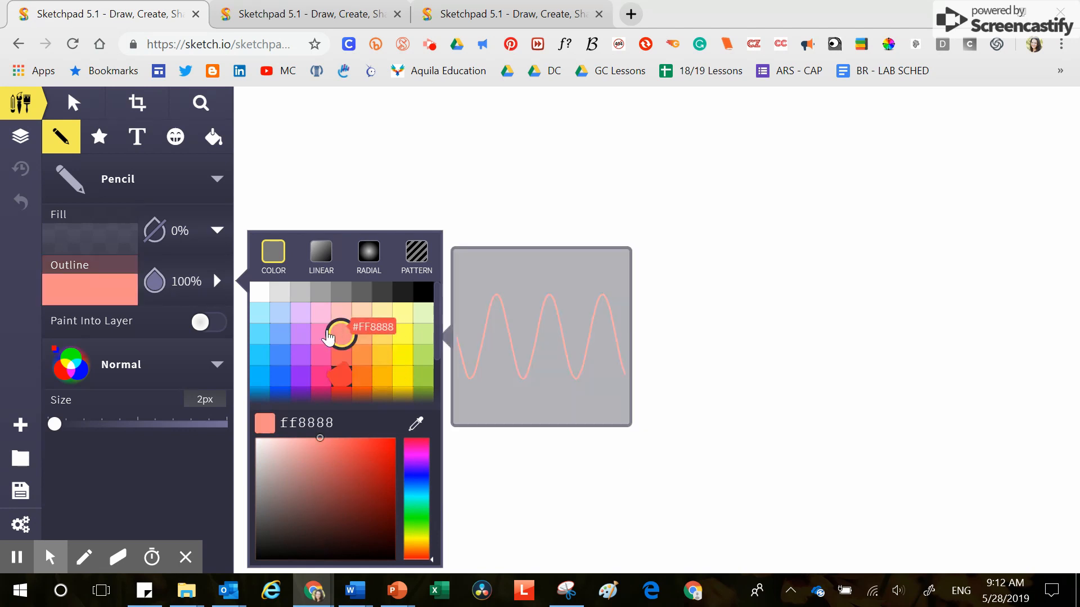
{"action": "left_click", "coordinate": [301, 334]}
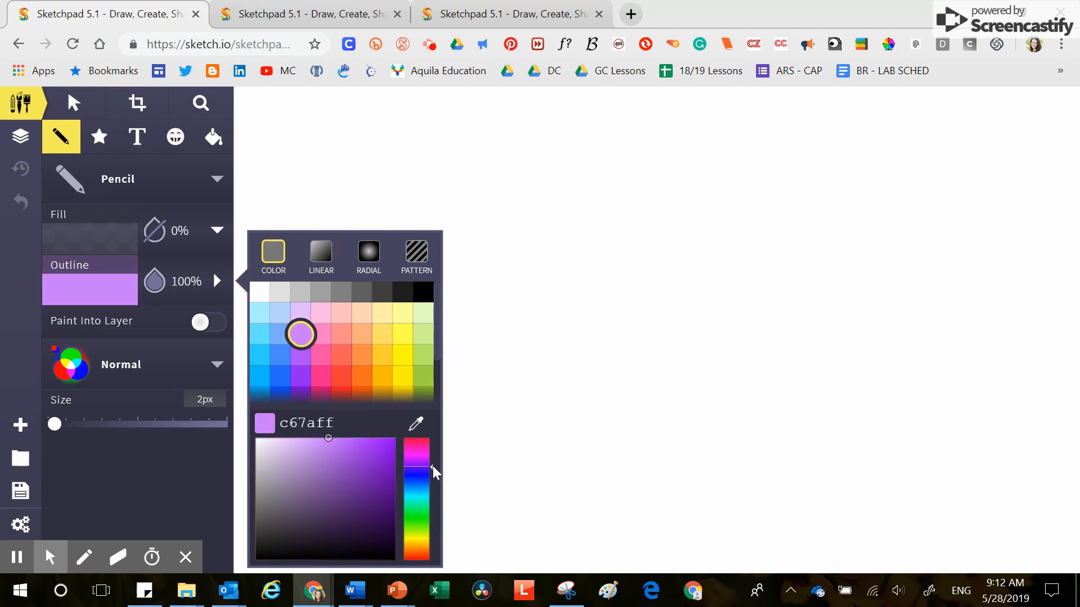
{"action": "left_click_drag", "start_coordinate": [431, 466], "coordinate": [431, 504]}
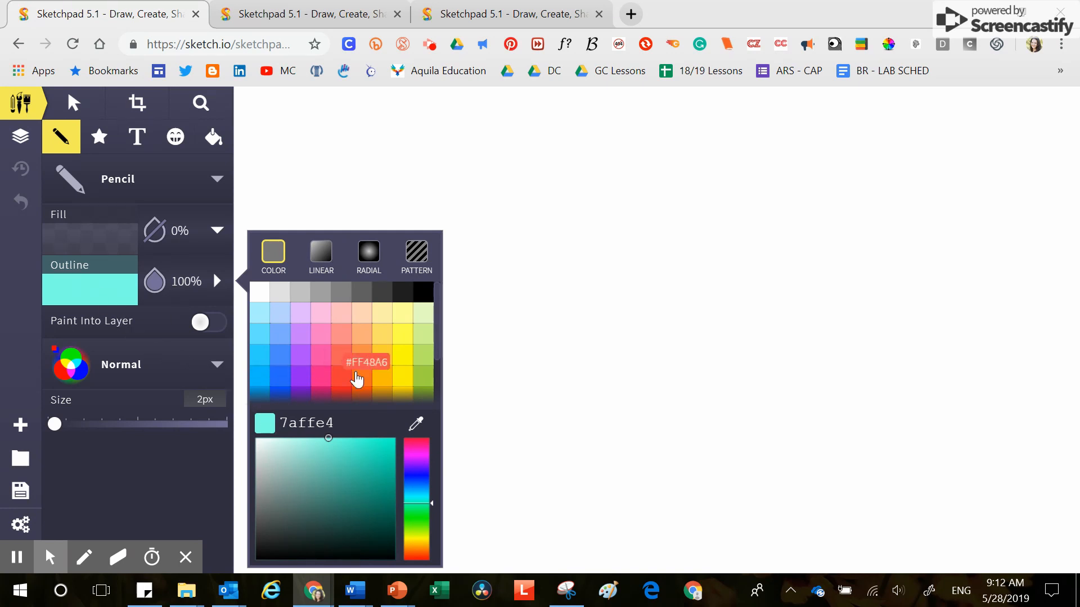
Set the pencil outline to dark green 1e4127 and draw a wavy ground line across the lower part of the canvas
{"action": "left_click", "coordinate": [424, 393]}
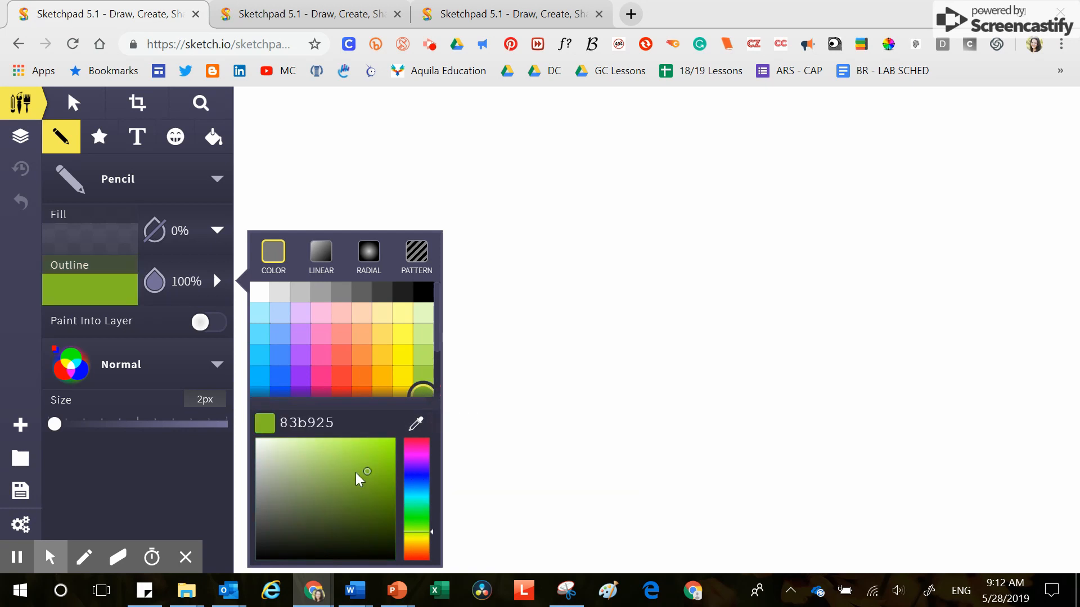
{"action": "left_click_drag", "start_coordinate": [368, 470], "coordinate": [367, 511]}
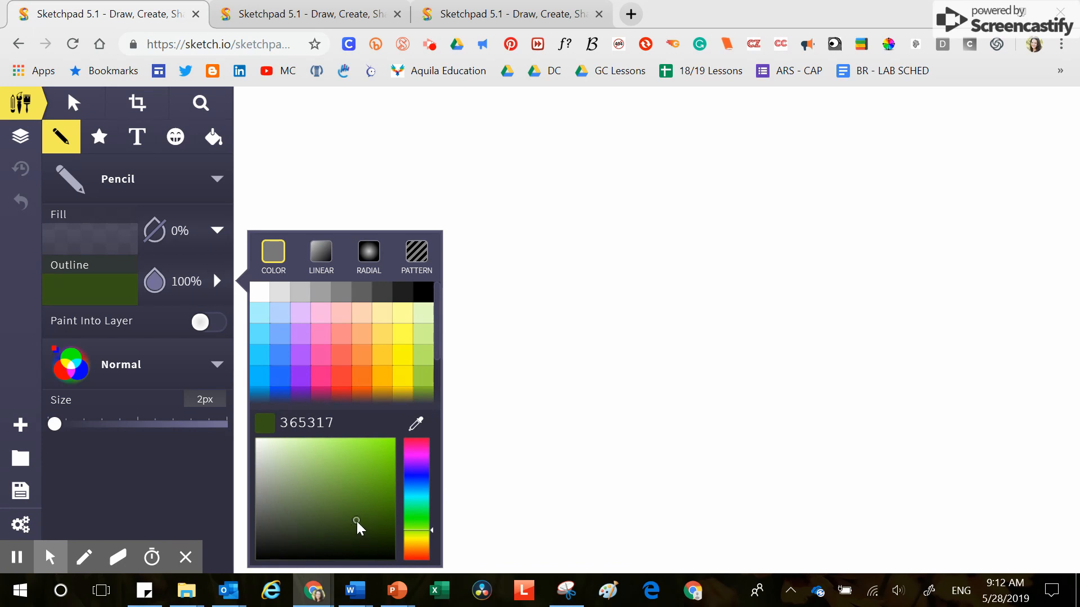
{"action": "mouse_move", "coordinate": [358, 523]}
{"action": "left_mouse_down"}
{"action": "mouse_move", "coordinate": [318, 484]}
{"action": "mouse_move", "coordinate": [352, 470]}
{"action": "mouse_move", "coordinate": [295, 485]}
{"action": "mouse_move", "coordinate": [264, 448]}
{"action": "mouse_move", "coordinate": [267, 559]}
{"action": "mouse_move", "coordinate": [271, 467]}
{"action": "mouse_move", "coordinate": [347, 500]}
{"action": "mouse_move", "coordinate": [332, 527]}
{"action": "left_mouse_up"}
{"action": "left_click", "coordinate": [417, 513]}
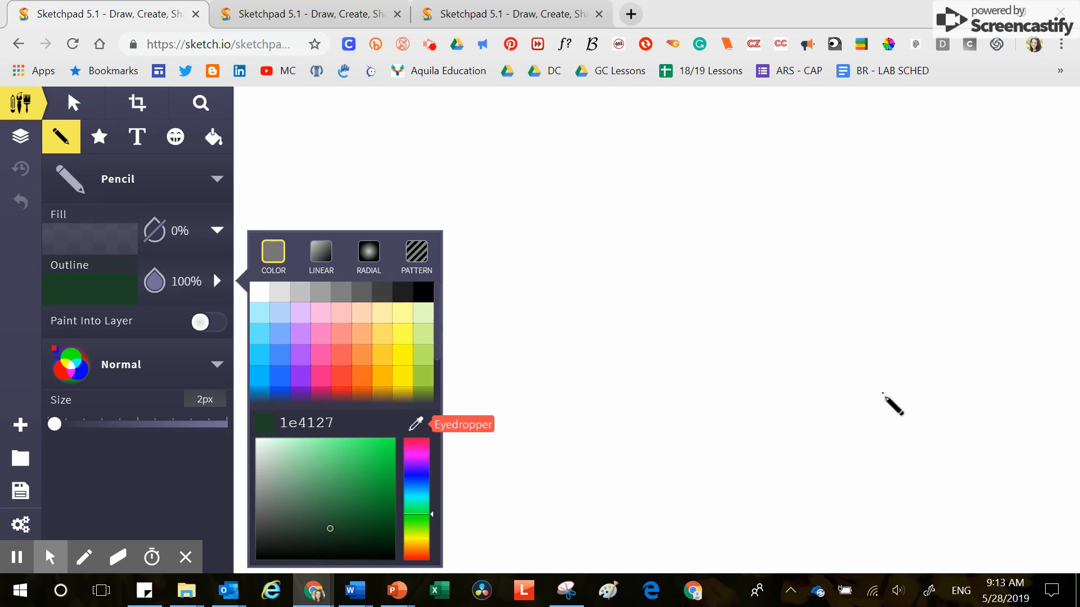
{"action": "left_click", "coordinate": [1065, 526]}
{"action": "mouse_move", "coordinate": [1069, 524]}
{"action": "left_mouse_down"}
{"action": "mouse_move", "coordinate": [916, 526]}
{"action": "mouse_move", "coordinate": [651, 505]}
{"action": "mouse_move", "coordinate": [574, 515]}
{"action": "mouse_move", "coordinate": [470, 494]}
{"action": "mouse_move", "coordinate": [302, 489]}
{"action": "mouse_move", "coordinate": [235, 499]}
{"action": "left_mouse_up"}
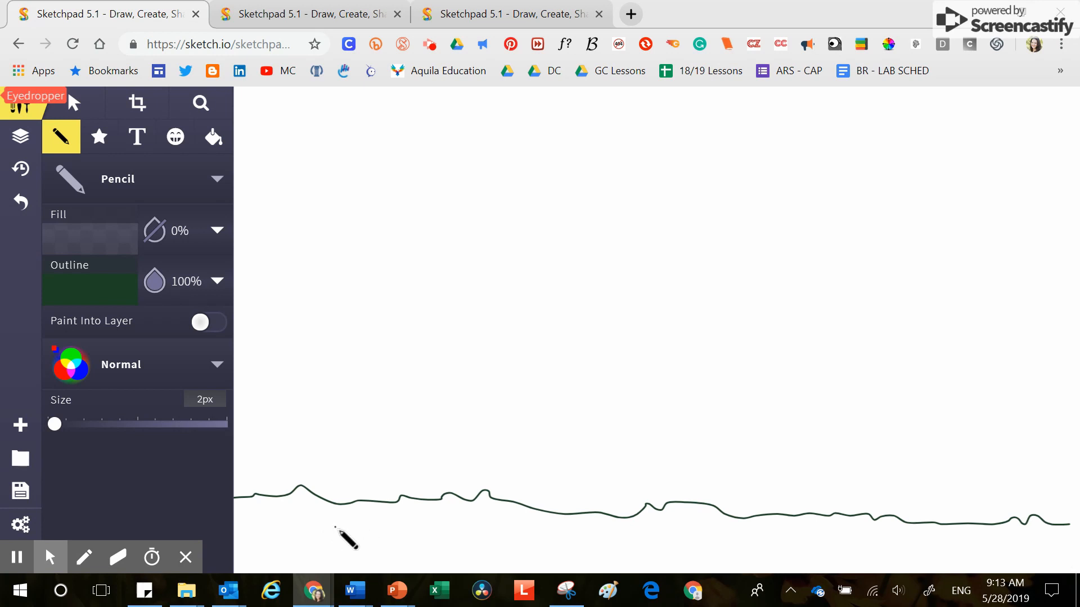
Draw eleven small grass tufts scattered below the ground line with the Pencil
{"action": "left_click_drag", "start_coordinate": [292, 525], "coordinate": [307, 525]}
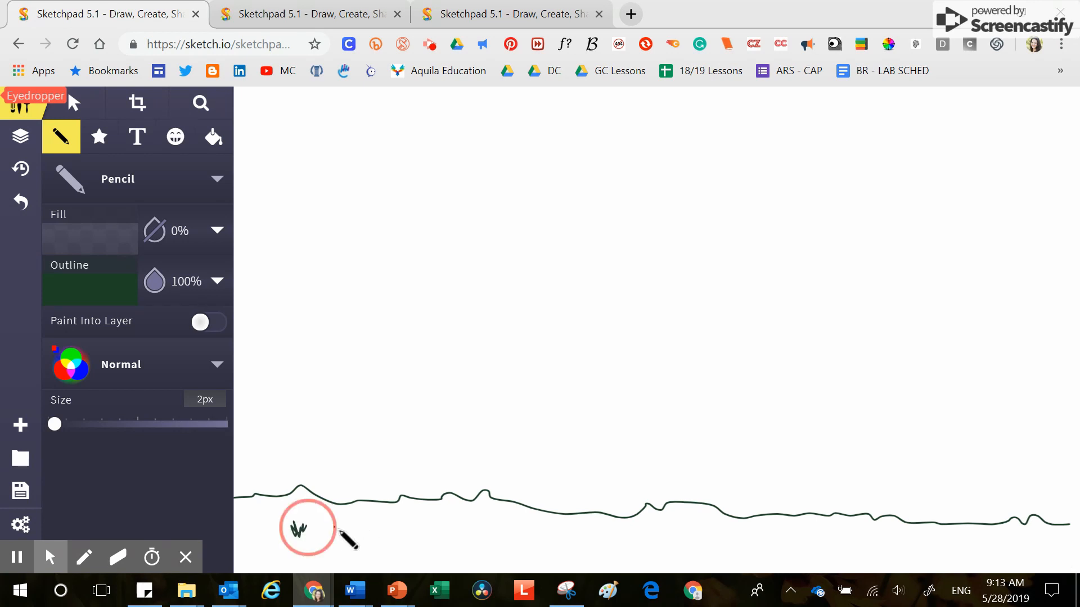
{"action": "left_click", "coordinate": [452, 540]}
{"action": "left_click_drag", "start_coordinate": [450, 533], "coordinate": [465, 527]}
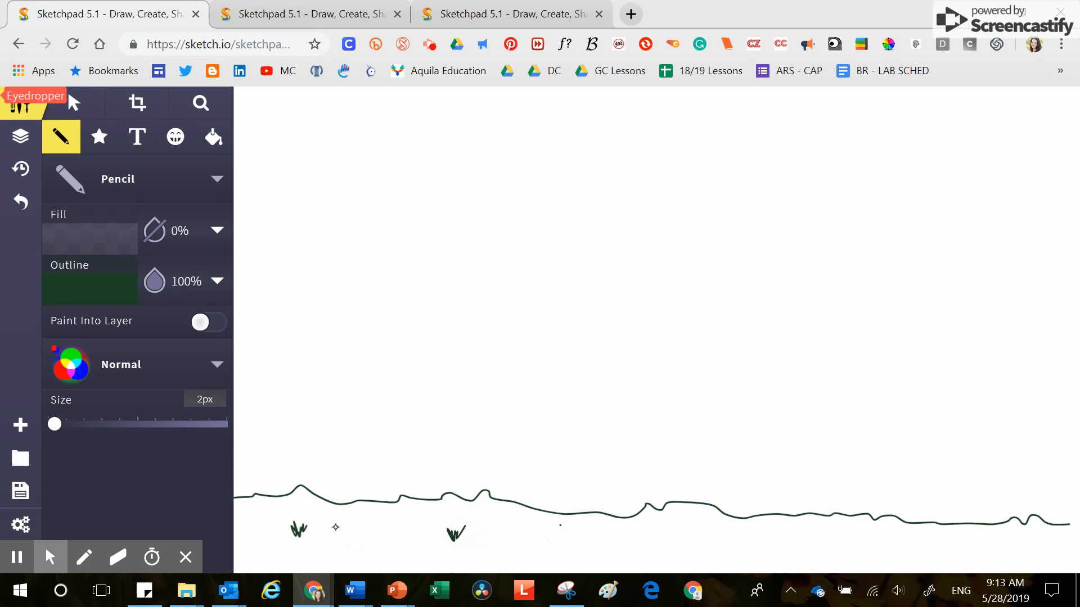
{"action": "left_click_drag", "start_coordinate": [560, 532], "coordinate": [564, 518]}
{"action": "left_click_drag", "start_coordinate": [686, 523], "coordinate": [693, 529]}
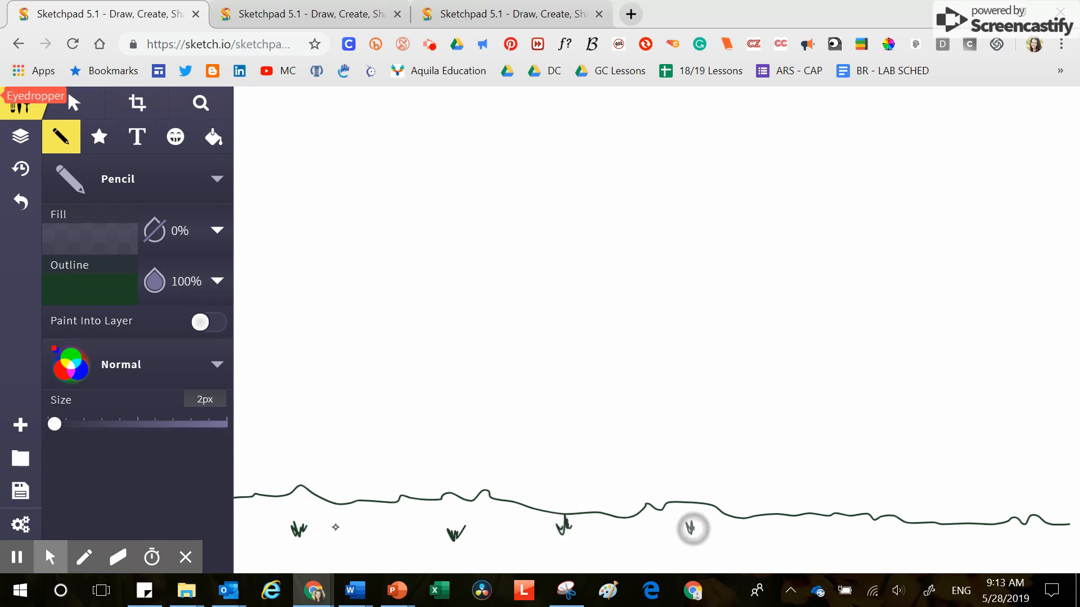
{"action": "left_click_drag", "start_coordinate": [834, 532], "coordinate": [845, 541]}
{"action": "mouse_move", "coordinate": [970, 529]}
{"action": "left_mouse_down"}
{"action": "mouse_move", "coordinate": [969, 543]}
{"action": "mouse_move", "coordinate": [1038, 553]}
{"action": "mouse_move", "coordinate": [1051, 541]}
{"action": "left_mouse_up"}
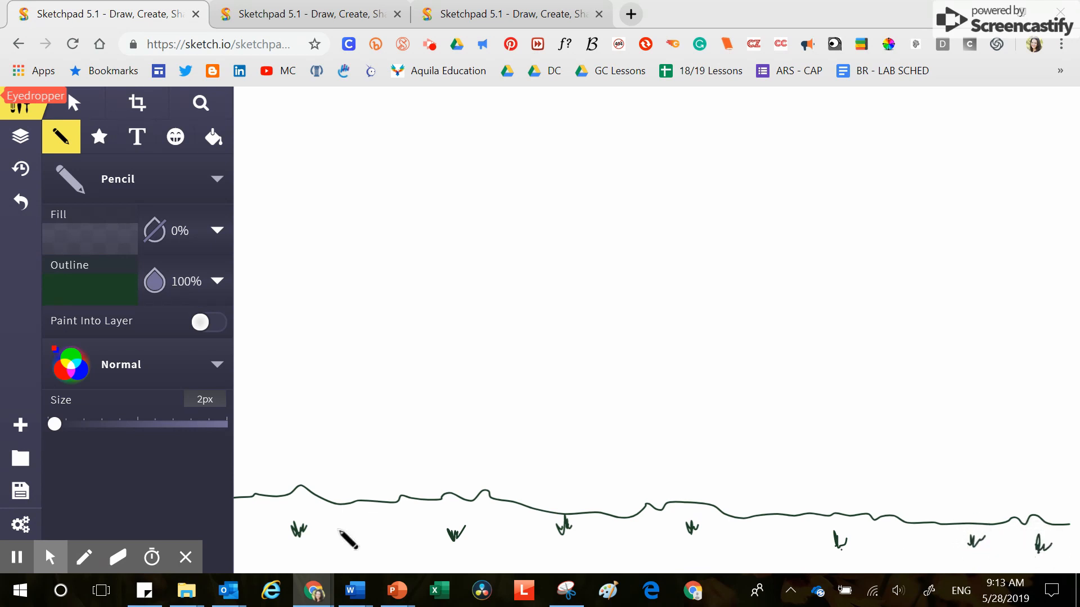
{"action": "left_click_drag", "start_coordinate": [743, 558], "coordinate": [759, 561]}
{"action": "mouse_move", "coordinate": [598, 549]}
{"action": "left_mouse_down"}
{"action": "mouse_move", "coordinate": [606, 560]}
{"action": "mouse_move", "coordinate": [617, 550]}
{"action": "left_mouse_up"}
{"action": "left_click_drag", "start_coordinate": [381, 545], "coordinate": [400, 545]}
{"action": "left_click_drag", "start_coordinate": [256, 544], "coordinate": [277, 552]}
{"action": "left_click", "coordinate": [293, 505]}
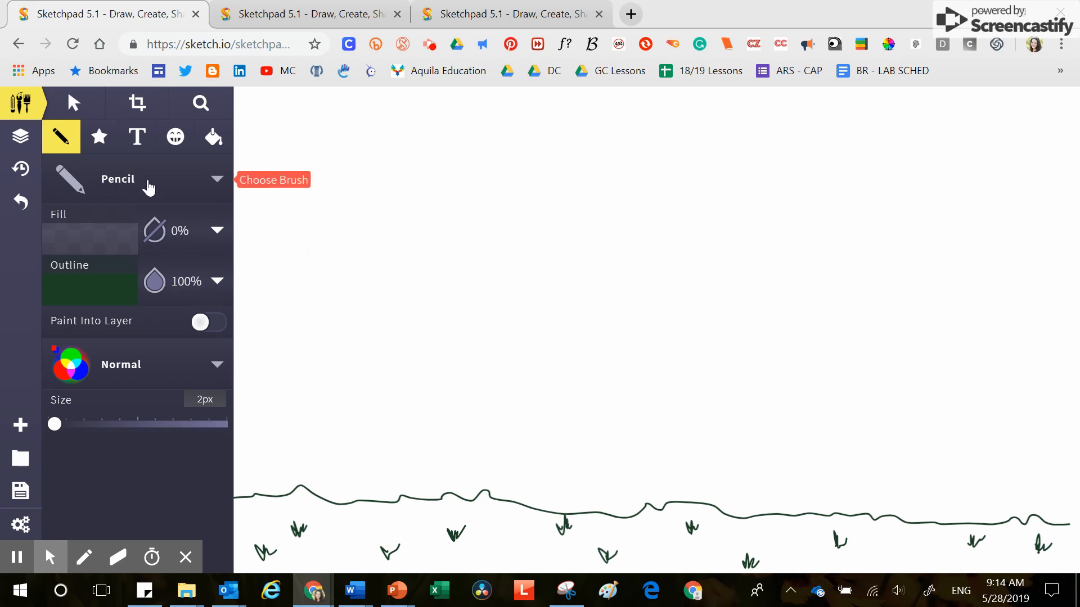
Paint the area below the ground line with the Paintbrush in green 46684c, size 24 px and blur 20%
{"action": "left_click", "coordinate": [133, 181]}
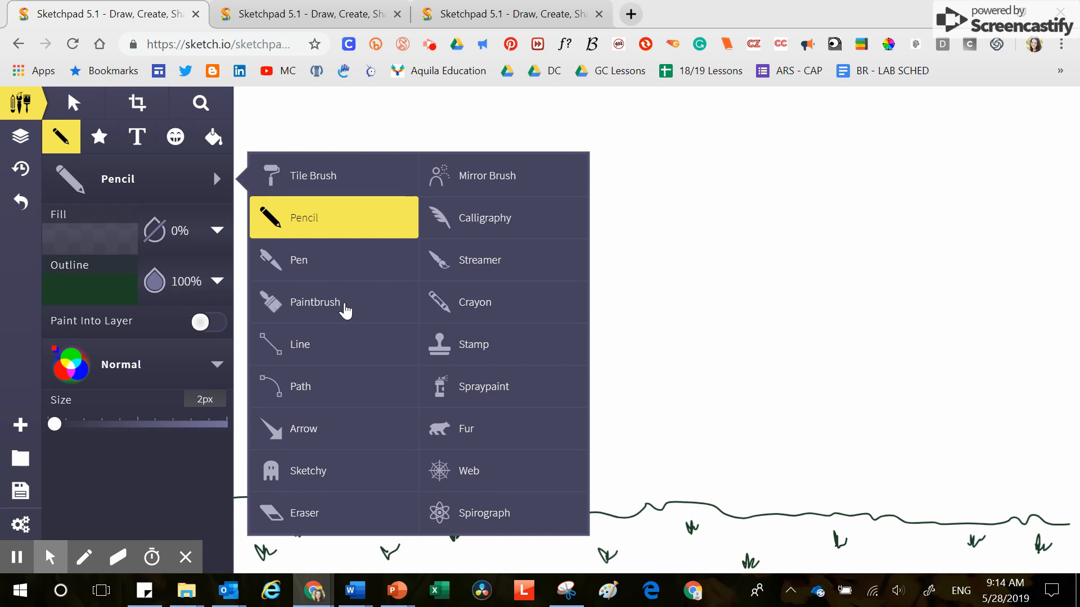
{"action": "left_click", "coordinate": [345, 308]}
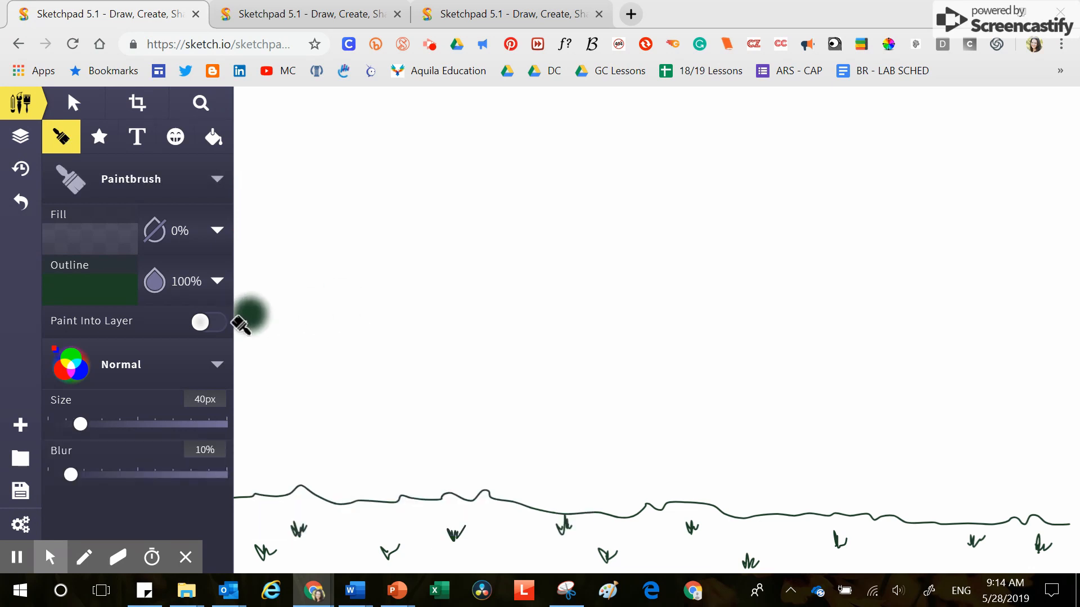
{"action": "left_click", "coordinate": [91, 288]}
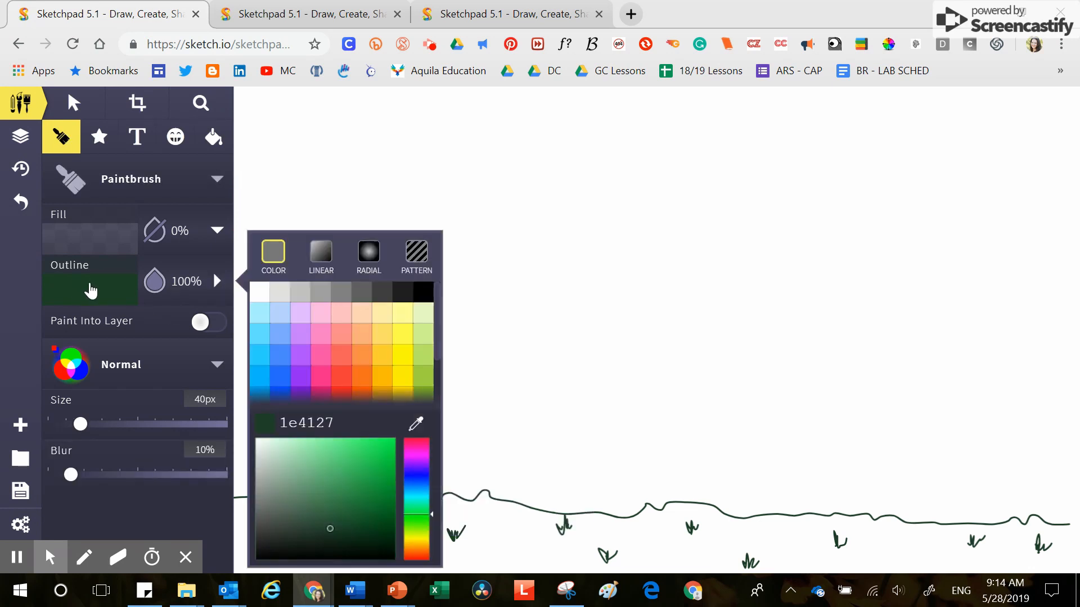
{"action": "left_click_drag", "start_coordinate": [329, 530], "coordinate": [305, 514]}
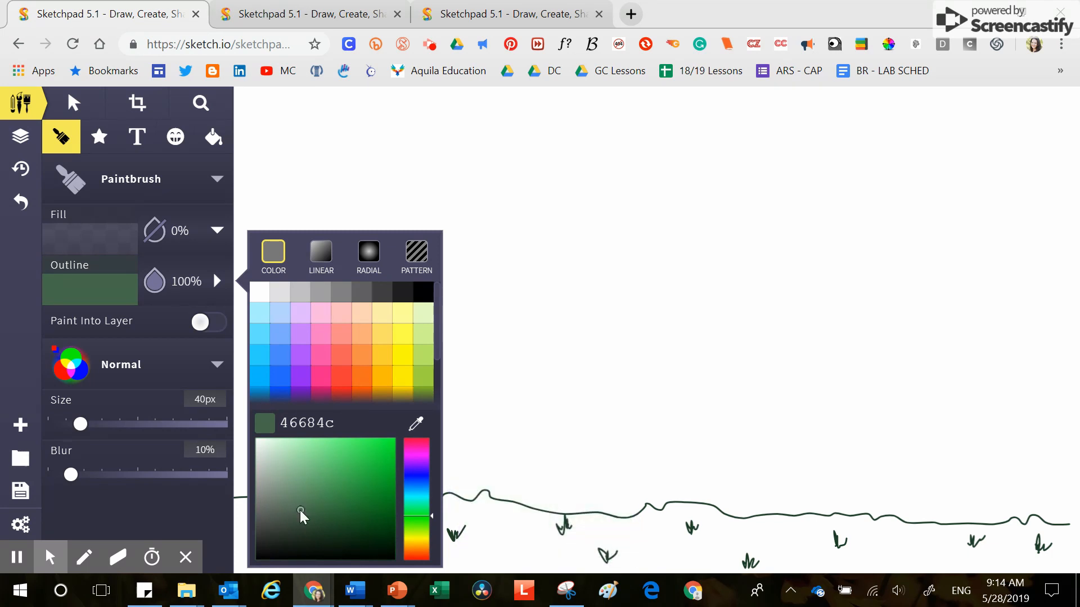
{"action": "mouse_move", "coordinate": [83, 428]}
{"action": "left_mouse_down"}
{"action": "mouse_move", "coordinate": [152, 428]}
{"action": "mouse_move", "coordinate": [70, 430]}
{"action": "left_mouse_up"}
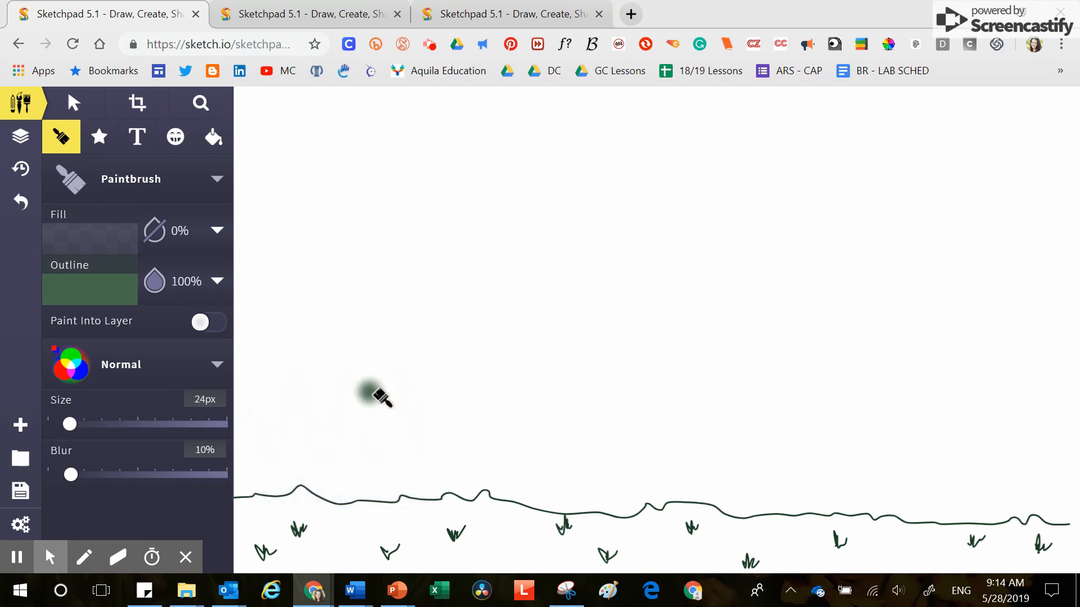
{"action": "mouse_move", "coordinate": [72, 477]}
{"action": "left_mouse_down"}
{"action": "mouse_move", "coordinate": [140, 477]}
{"action": "mouse_move", "coordinate": [52, 477]}
{"action": "mouse_move", "coordinate": [120, 477]}
{"action": "mouse_move", "coordinate": [87, 480]}
{"action": "left_mouse_up"}
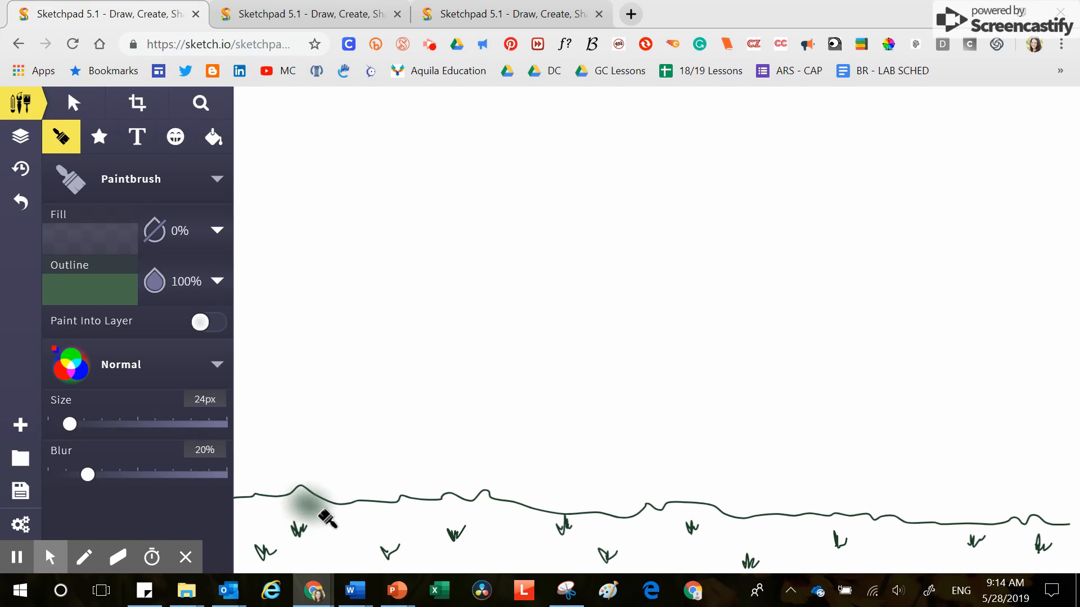
{"action": "mouse_move", "coordinate": [325, 517]}
{"action": "left_mouse_down"}
{"action": "mouse_move", "coordinate": [486, 509]}
{"action": "mouse_move", "coordinate": [613, 540]}
{"action": "mouse_move", "coordinate": [681, 520]}
{"action": "mouse_move", "coordinate": [745, 535]}
{"action": "mouse_move", "coordinate": [1016, 539]}
{"action": "mouse_move", "coordinate": [1072, 546]}
{"action": "mouse_move", "coordinate": [1077, 569]}
{"action": "mouse_move", "coordinate": [997, 579]}
{"action": "mouse_move", "coordinate": [1047, 582]}
{"action": "mouse_move", "coordinate": [970, 557]}
{"action": "mouse_move", "coordinate": [1011, 568]}
{"action": "mouse_move", "coordinate": [905, 581]}
{"action": "mouse_move", "coordinate": [994, 579]}
{"action": "mouse_move", "coordinate": [889, 581]}
{"action": "mouse_move", "coordinate": [898, 562]}
{"action": "mouse_move", "coordinate": [720, 583]}
{"action": "mouse_move", "coordinate": [810, 567]}
{"action": "mouse_move", "coordinate": [625, 573]}
{"action": "mouse_move", "coordinate": [712, 579]}
{"action": "mouse_move", "coordinate": [595, 562]}
{"action": "mouse_move", "coordinate": [601, 573]}
{"action": "mouse_move", "coordinate": [442, 569]}
{"action": "mouse_move", "coordinate": [494, 542]}
{"action": "mouse_move", "coordinate": [410, 549]}
{"action": "mouse_move", "coordinate": [414, 568]}
{"action": "mouse_move", "coordinate": [443, 572]}
{"action": "mouse_move", "coordinate": [271, 573]}
{"action": "mouse_move", "coordinate": [258, 570]}
{"action": "mouse_move", "coordinate": [248, 532]}
{"action": "mouse_move", "coordinate": [332, 528]}
{"action": "mouse_move", "coordinate": [315, 559]}
{"action": "mouse_move", "coordinate": [267, 571]}
{"action": "mouse_move", "coordinate": [885, 572]}
{"action": "mouse_move", "coordinate": [1057, 561]}
{"action": "mouse_move", "coordinate": [1067, 520]}
{"action": "mouse_move", "coordinate": [1024, 543]}
{"action": "mouse_move", "coordinate": [583, 535]}
{"action": "left_mouse_up"}
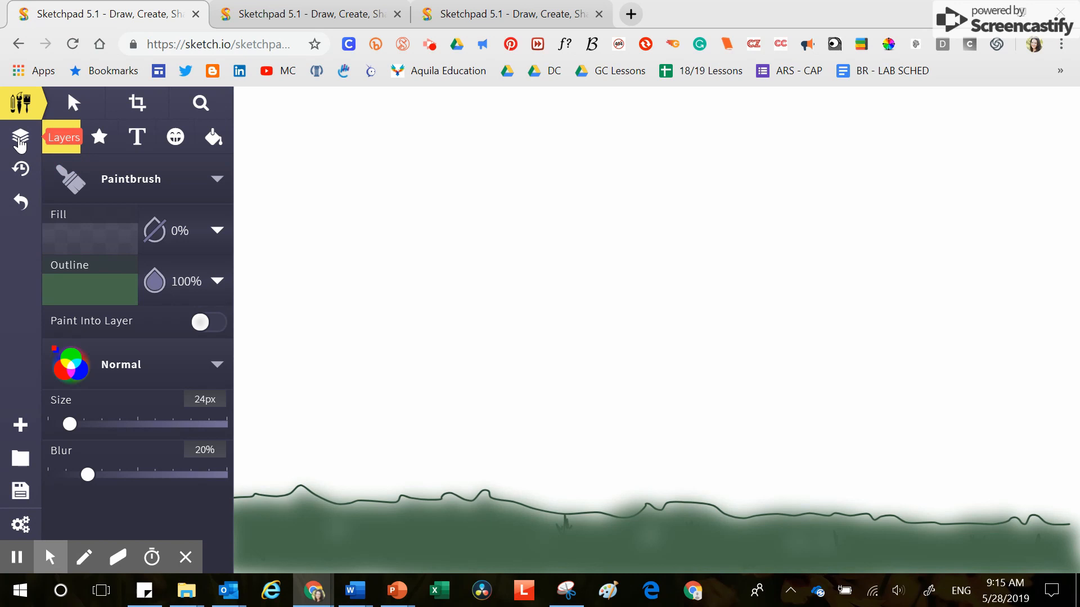
Display the drawing's layers, select the painted grass on the canvas and nudge it slightly
{"action": "left_click", "coordinate": [19, 143]}
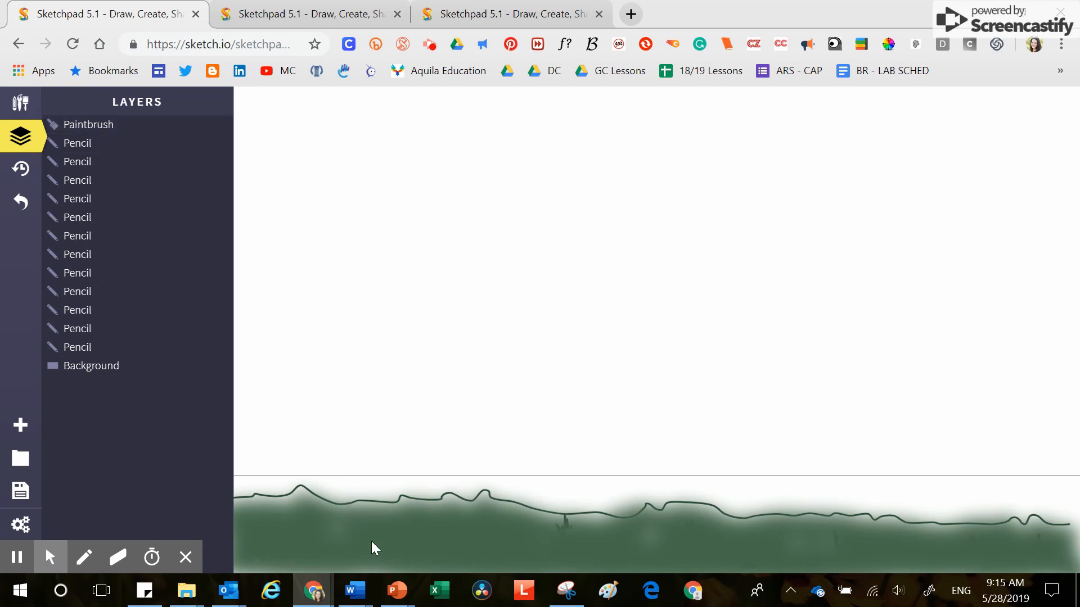
{"action": "left_click", "coordinate": [367, 497]}
{"action": "mouse_move", "coordinate": [381, 453]}
{"action": "left_mouse_down"}
{"action": "mouse_move", "coordinate": [446, 263]}
{"action": "mouse_move", "coordinate": [398, 477]}
{"action": "mouse_move", "coordinate": [361, 497]}
{"action": "left_mouse_up"}
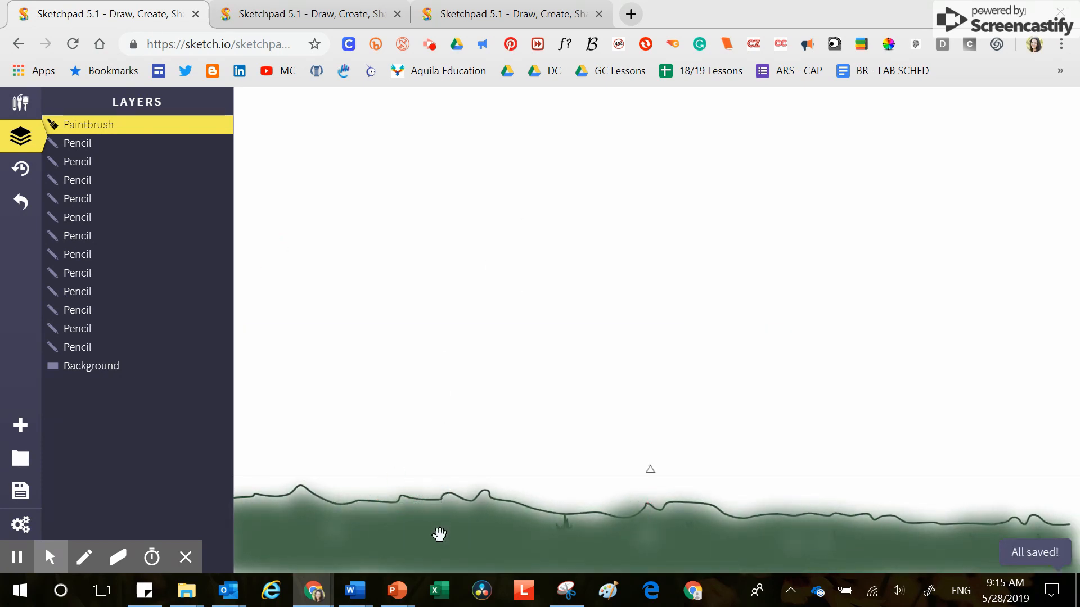
{"action": "mouse_move", "coordinate": [439, 534]}
{"action": "left_mouse_down"}
{"action": "mouse_move", "coordinate": [472, 283]}
{"action": "mouse_move", "coordinate": [410, 506]}
{"action": "mouse_move", "coordinate": [436, 531]}
{"action": "left_mouse_up"}
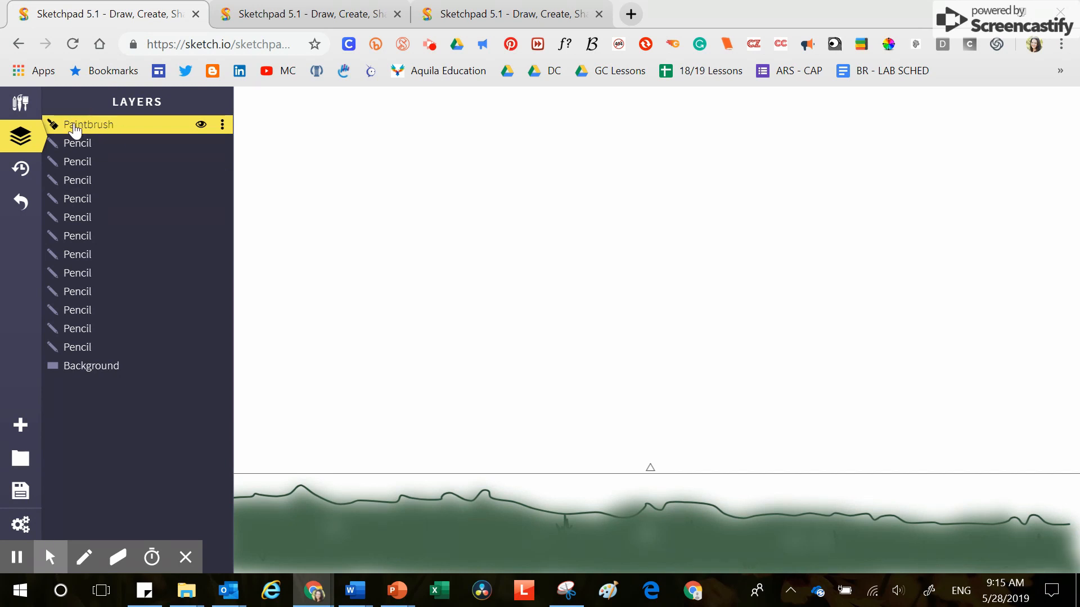
Rename the Paintbrush layer as "Grass - Paint"
{"action": "double_click", "coordinate": [109, 128]}
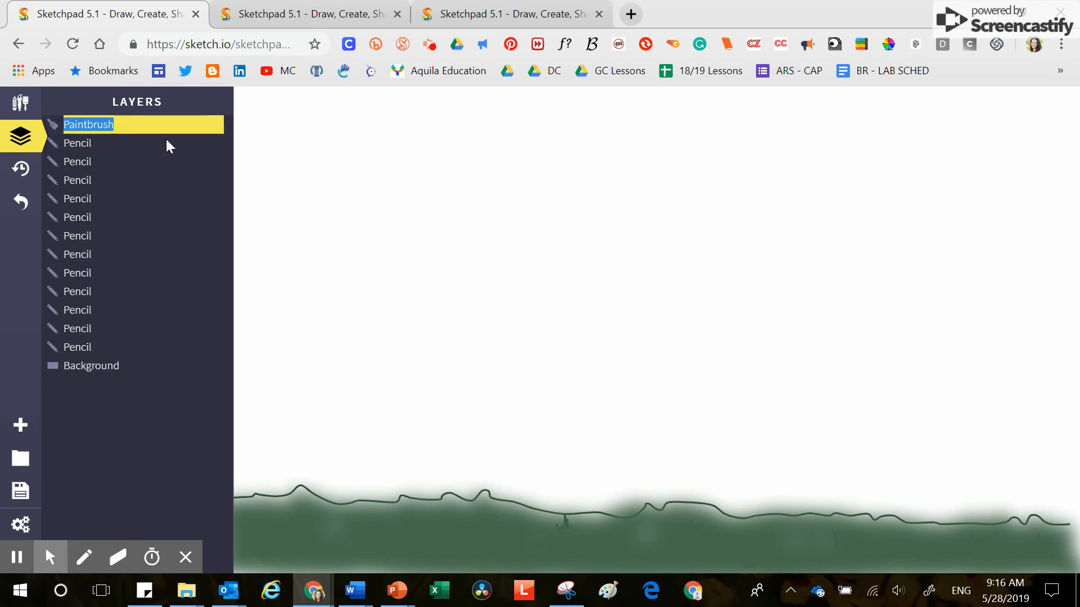
{"action": "key", "text": "BackSpace"}
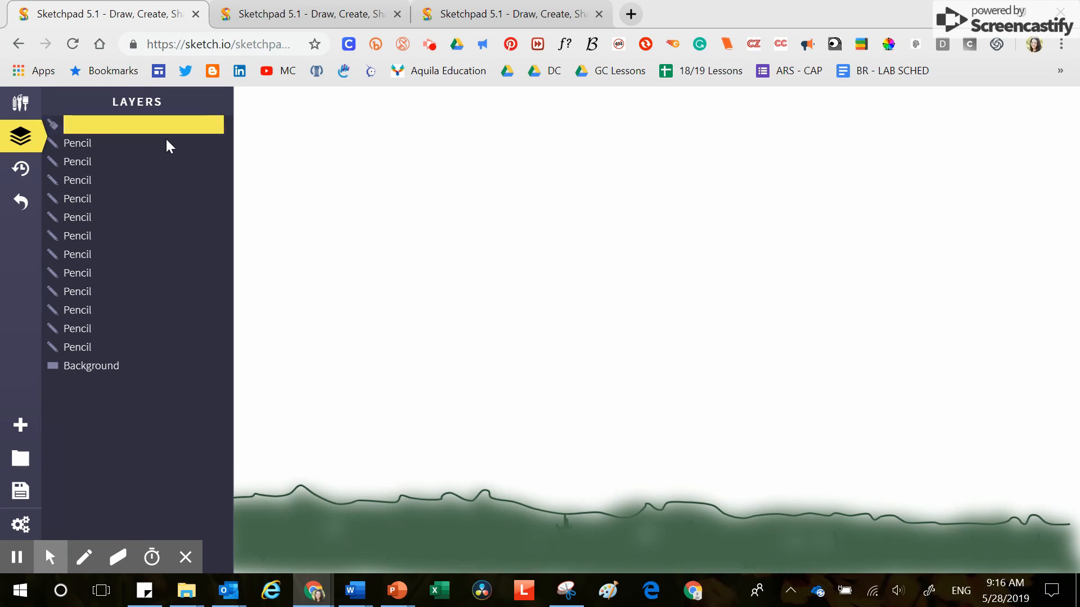
{"action": "type", "text": "Grass - Paint"}
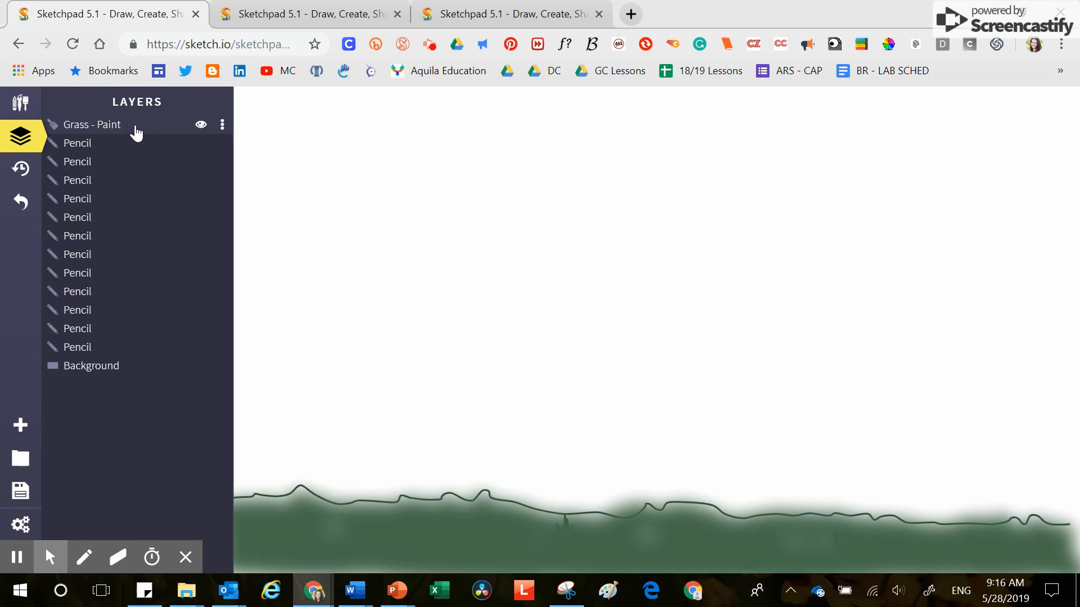
Move the "Grass - Paint" layer beneath all the Pencil layers, directly above the Background, and deselect it
{"action": "mouse_move", "coordinate": [137, 132]}
{"action": "left_mouse_down"}
{"action": "mouse_move", "coordinate": [140, 360]}
{"action": "mouse_move", "coordinate": [135, 235]}
{"action": "left_mouse_up"}
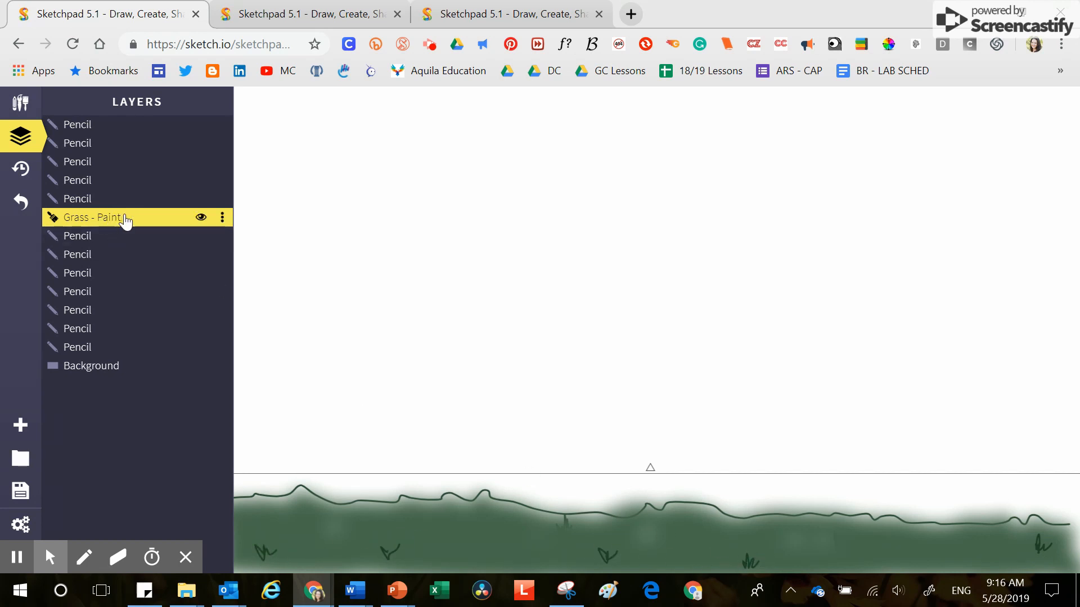
{"action": "left_click_drag", "start_coordinate": [141, 219], "coordinate": [140, 359]}
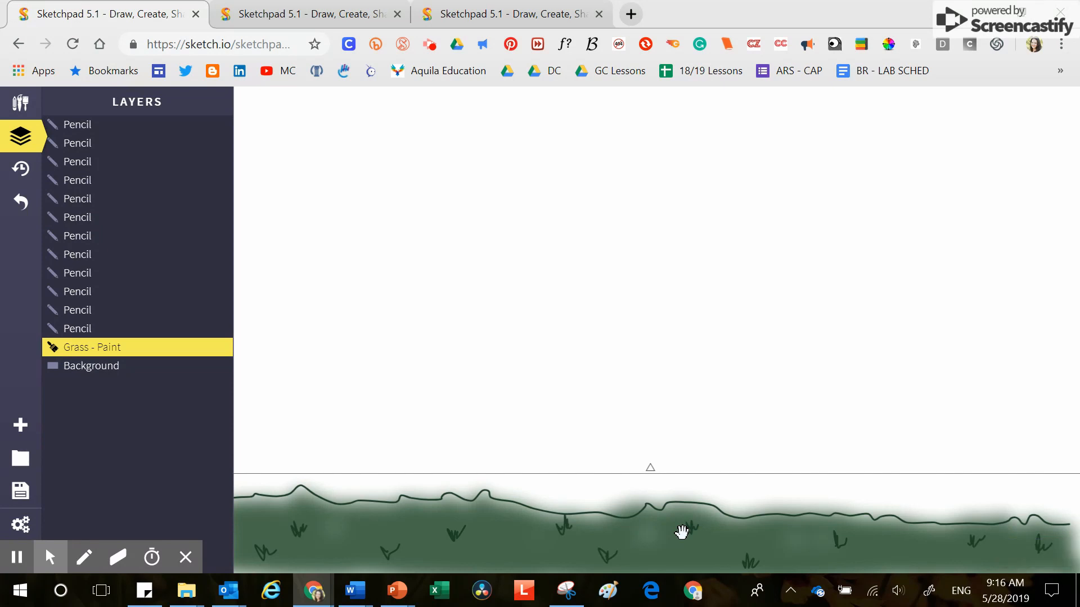
{"action": "left_click", "coordinate": [487, 441]}
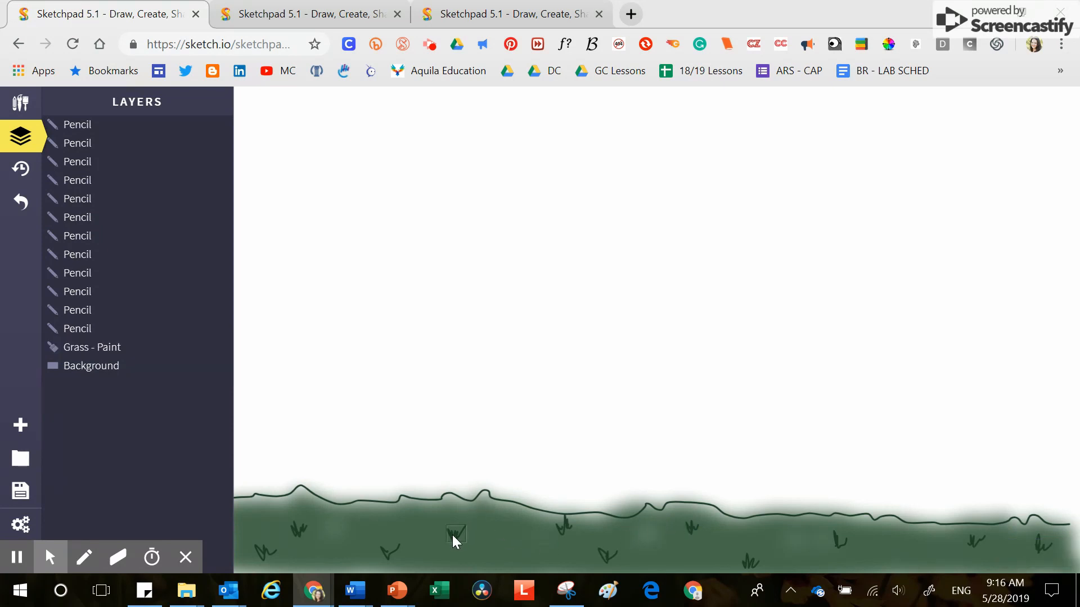
Select individual grass tufts on the canvas and try rotating the one below the leftmost hump of the ground line
{"action": "left_click", "coordinate": [453, 535]}
{"action": "left_click", "coordinate": [389, 549]}
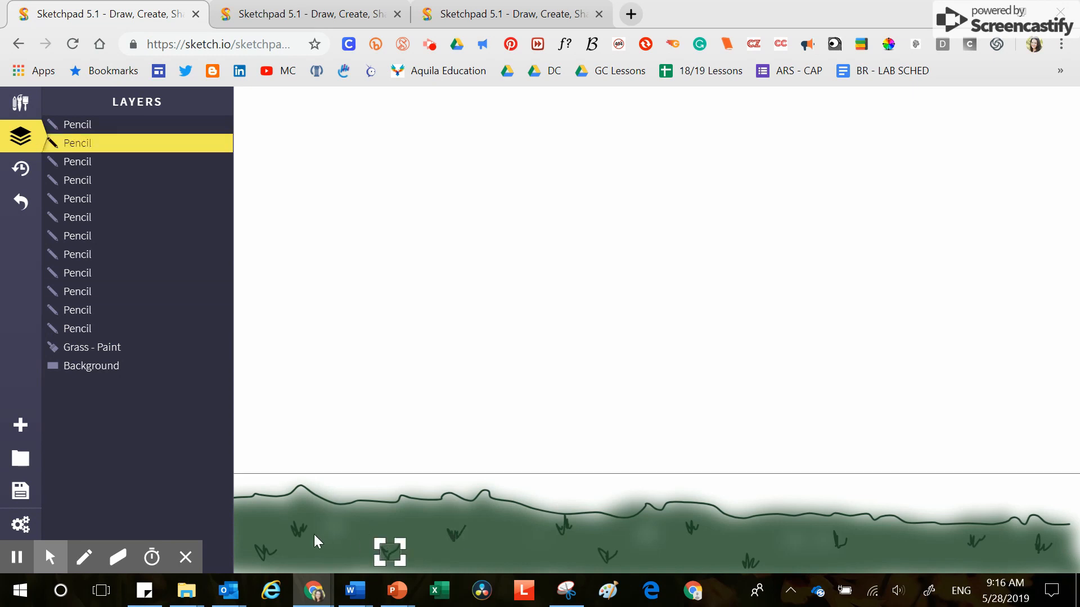
{"action": "left_click", "coordinate": [296, 528]}
{"action": "left_click", "coordinate": [296, 529]}
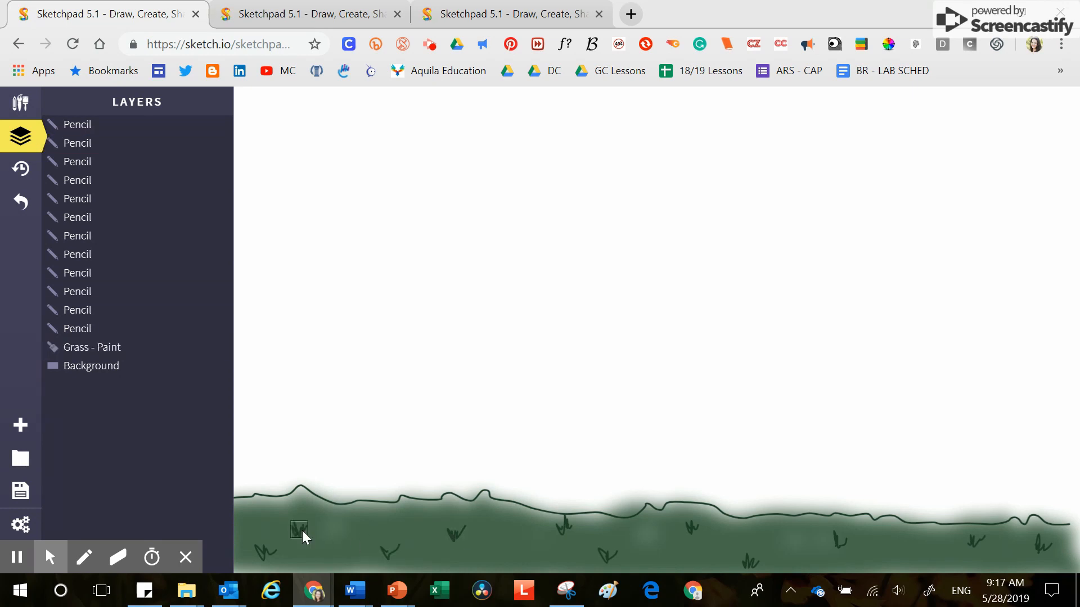
{"action": "left_click", "coordinate": [303, 531]}
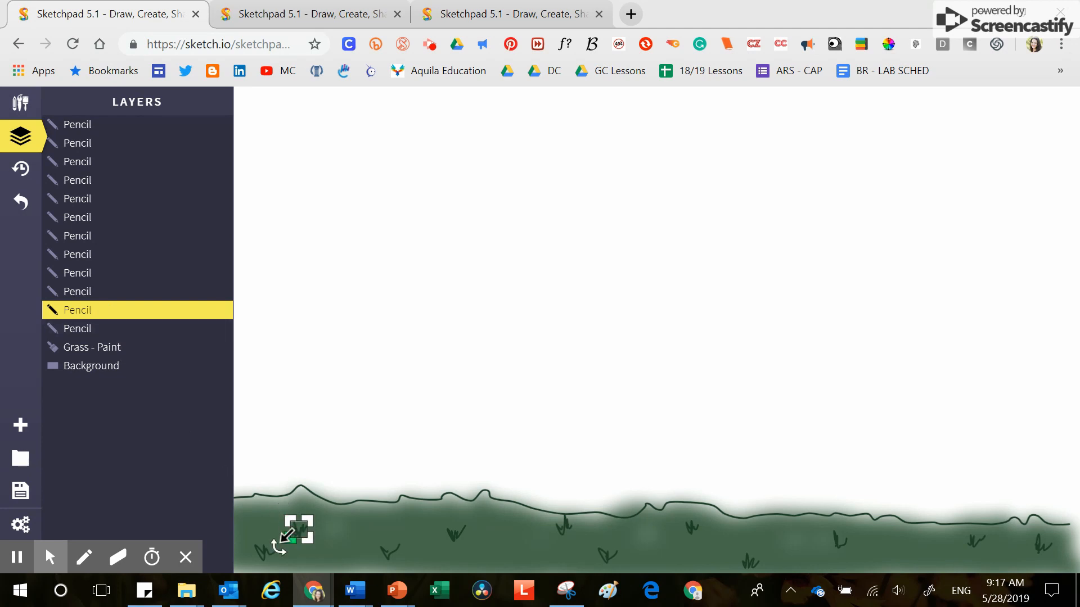
{"action": "left_click_drag", "start_coordinate": [277, 546], "coordinate": [332, 529]}
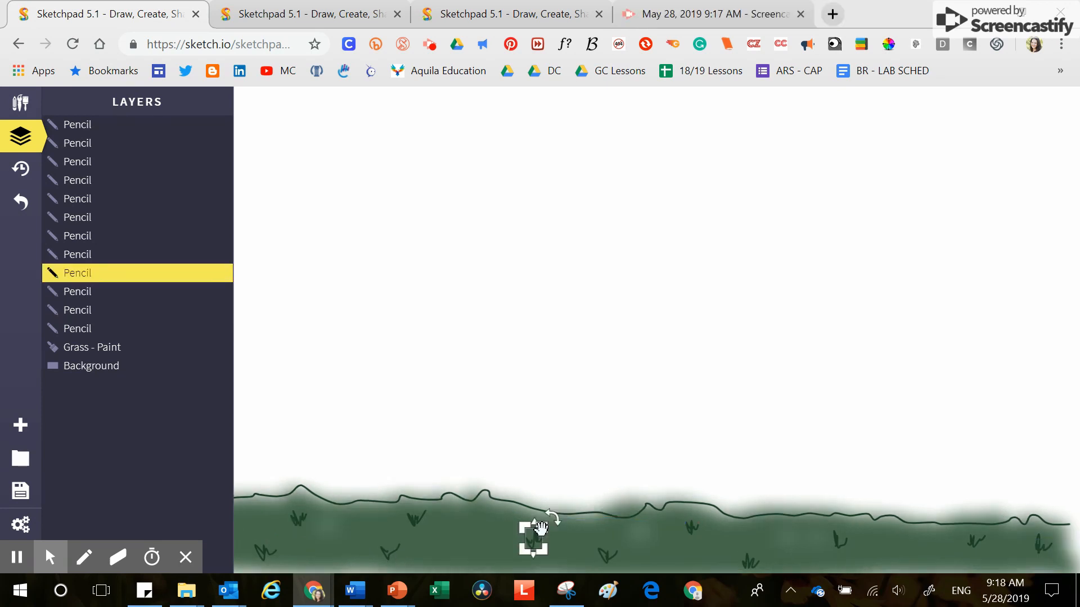
Enlarge the tuft near the middle of the grass, shrink it back to a small size and move it slightly left
{"action": "left_click_drag", "start_coordinate": [544, 523], "coordinate": [598, 451]}
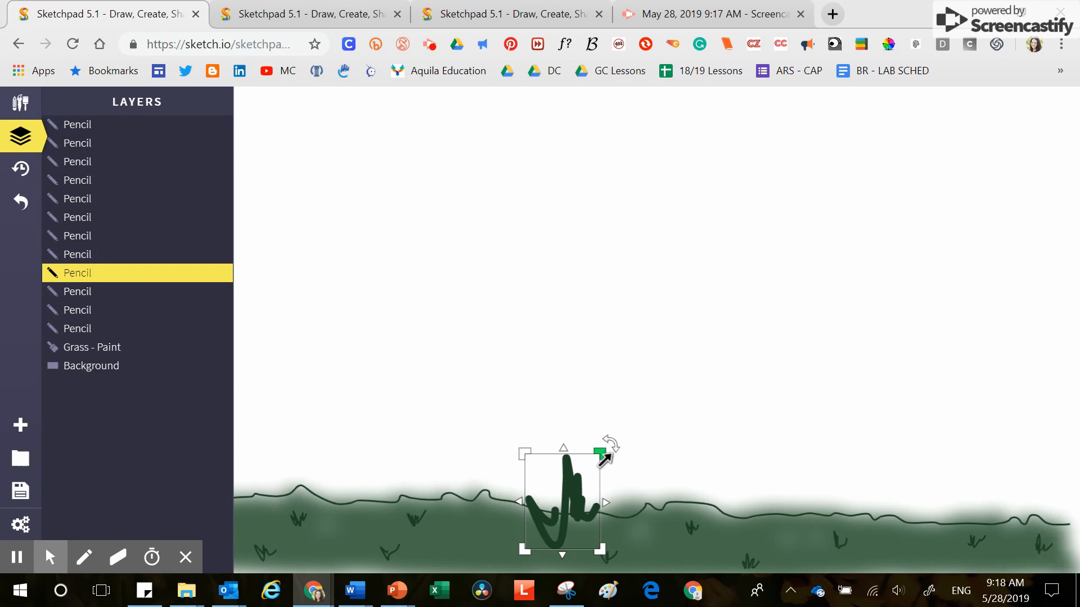
{"action": "left_click_drag", "start_coordinate": [601, 455], "coordinate": [551, 532]}
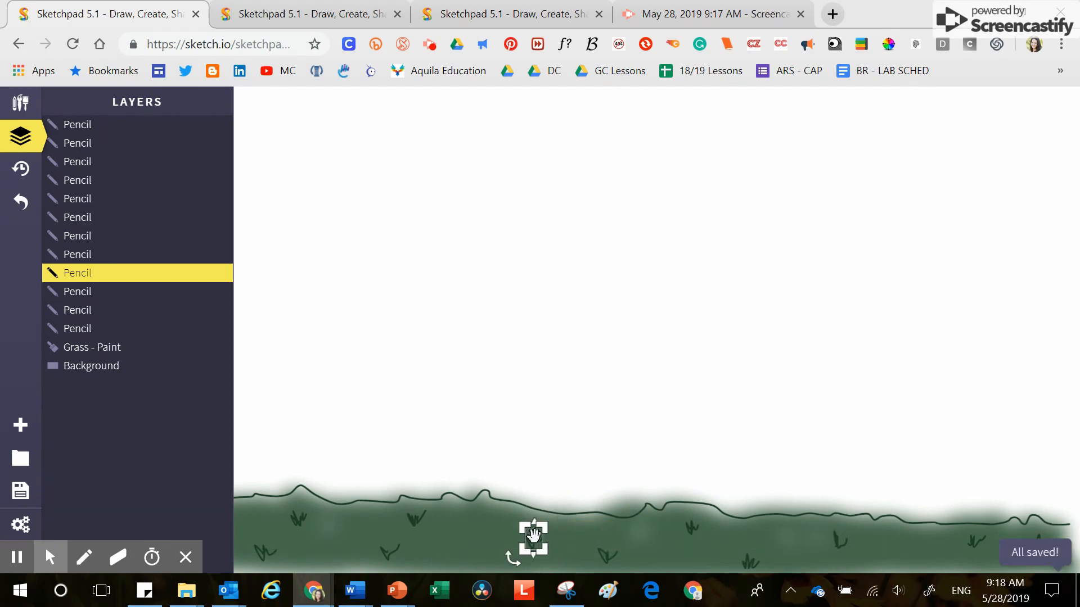
{"action": "mouse_move", "coordinate": [534, 538]}
{"action": "left_mouse_down"}
{"action": "mouse_move", "coordinate": [497, 540]}
{"action": "mouse_move", "coordinate": [514, 541]}
{"action": "left_mouse_up"}
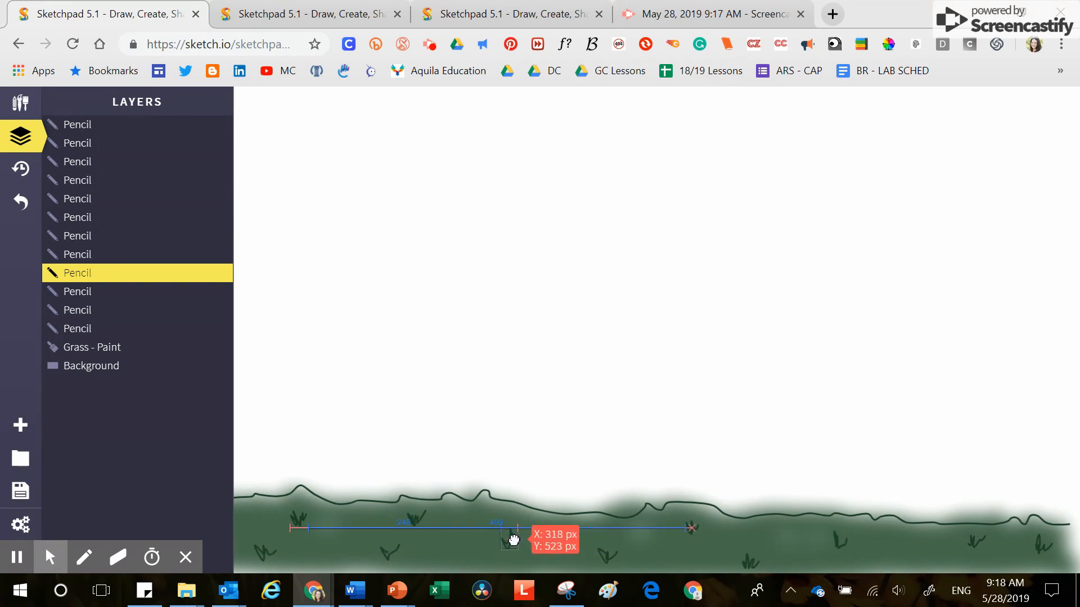
{"action": "left_click_drag", "start_coordinate": [514, 540], "coordinate": [510, 539]}
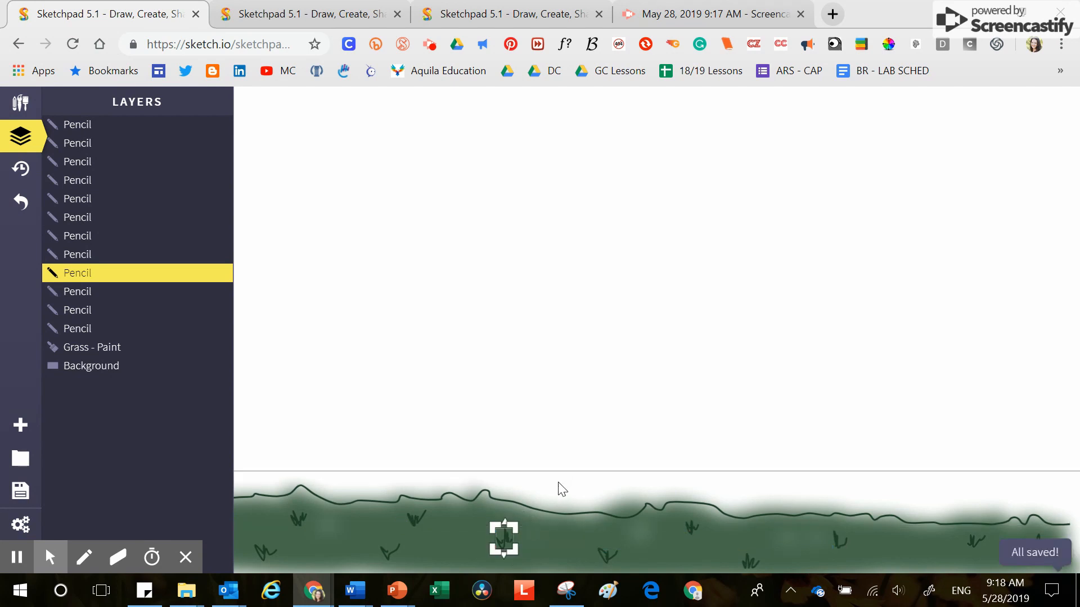
{"action": "left_click", "coordinate": [511, 528]}
{"action": "left_click", "coordinate": [506, 540]}
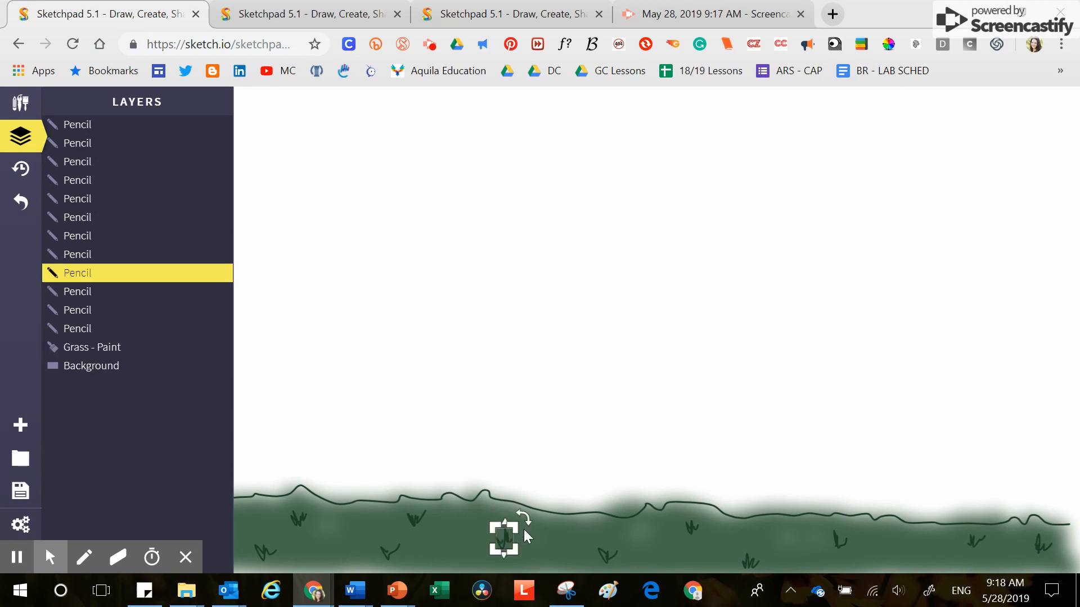
Rename the moved tuft's Pencil layer as "Grass"
{"action": "mouse_move", "coordinate": [220, 313]}
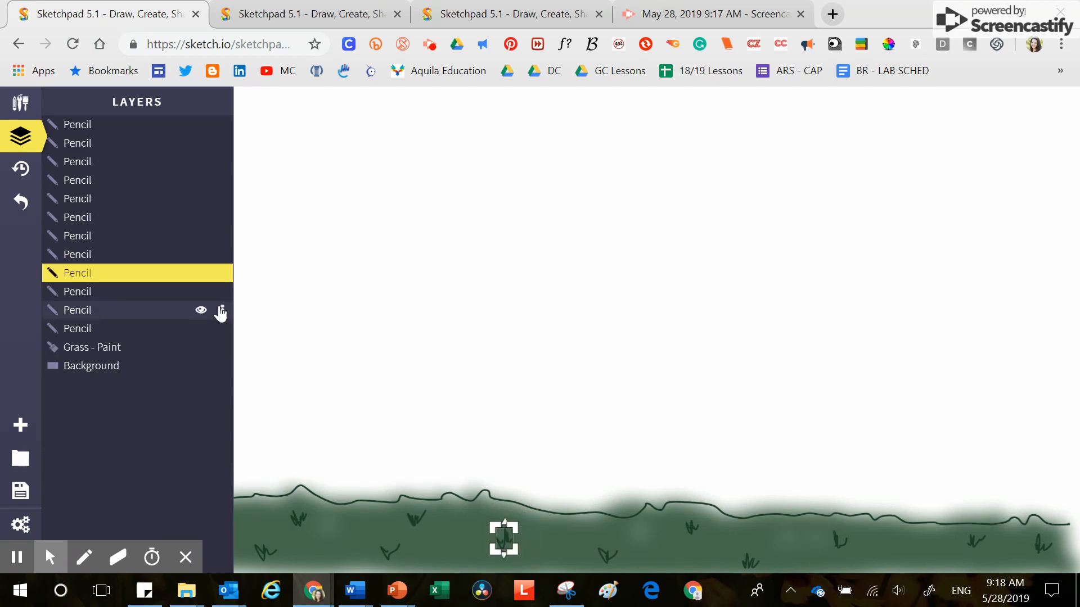
{"action": "double_click", "coordinate": [111, 275]}
{"action": "type", "text": "Tuff"}
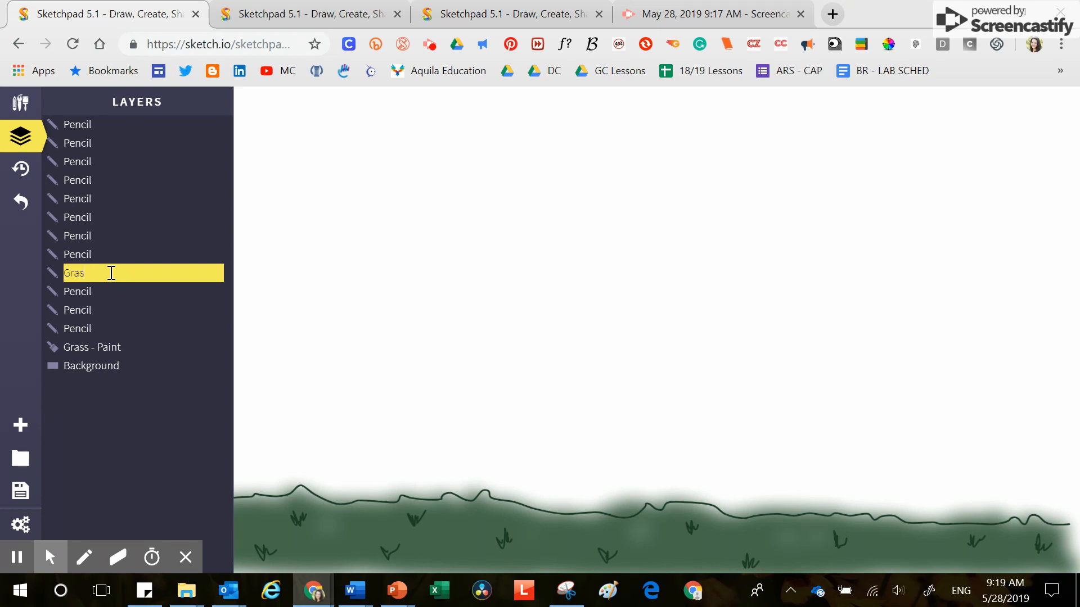
{"action": "type", "text": "s"}
{"action": "key", "text": "Return"}
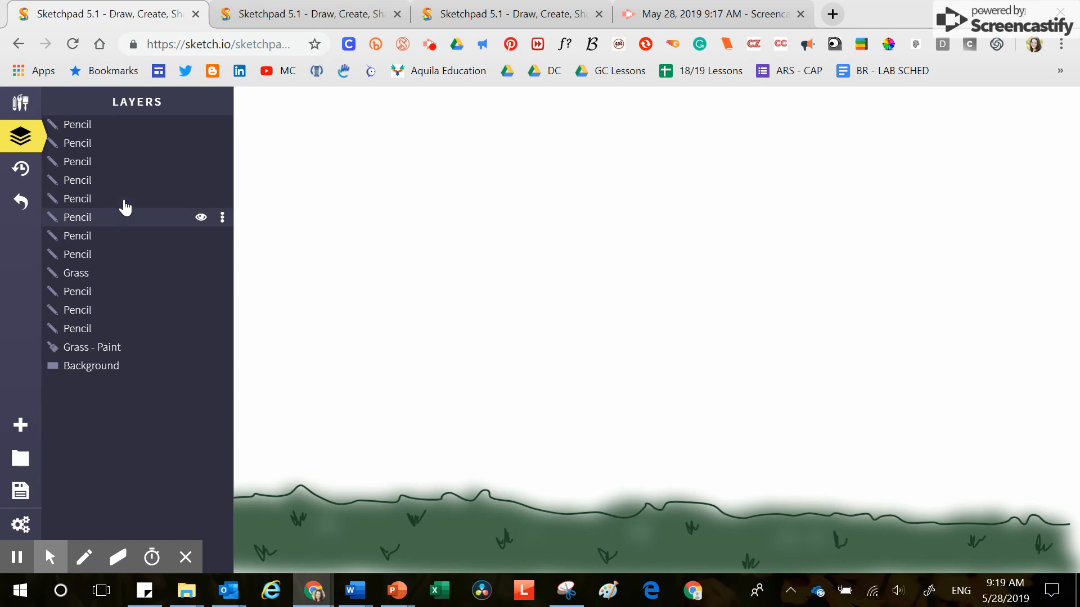
Switch to the Pencil and set its outline colour to dark brown 2f1404
{"action": "left_click", "coordinate": [21, 105]}
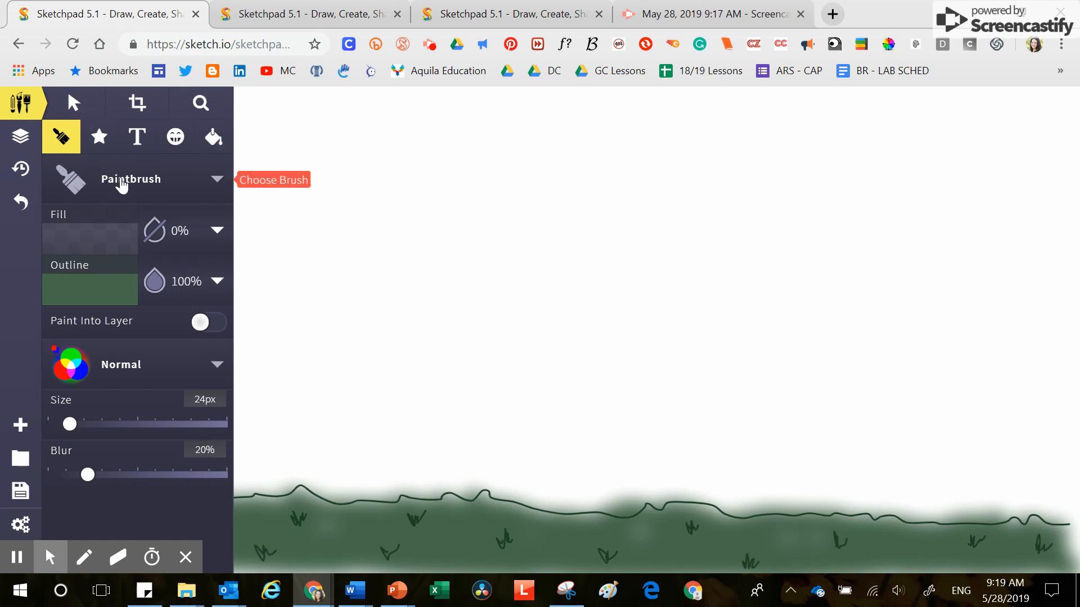
{"action": "left_click", "coordinate": [121, 180]}
{"action": "left_click", "coordinate": [317, 239]}
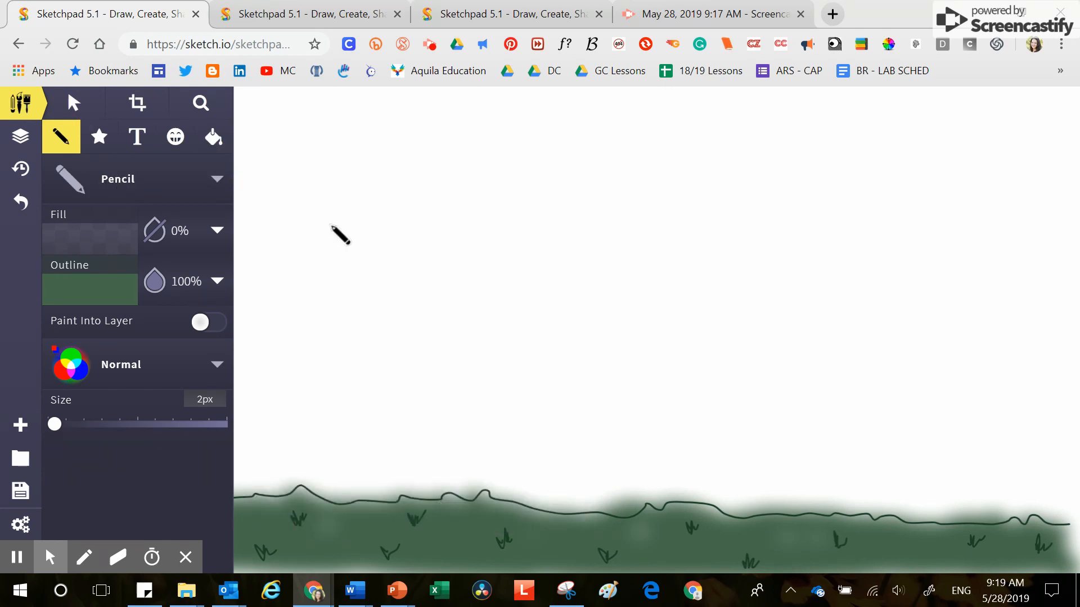
{"action": "left_click", "coordinate": [110, 297]}
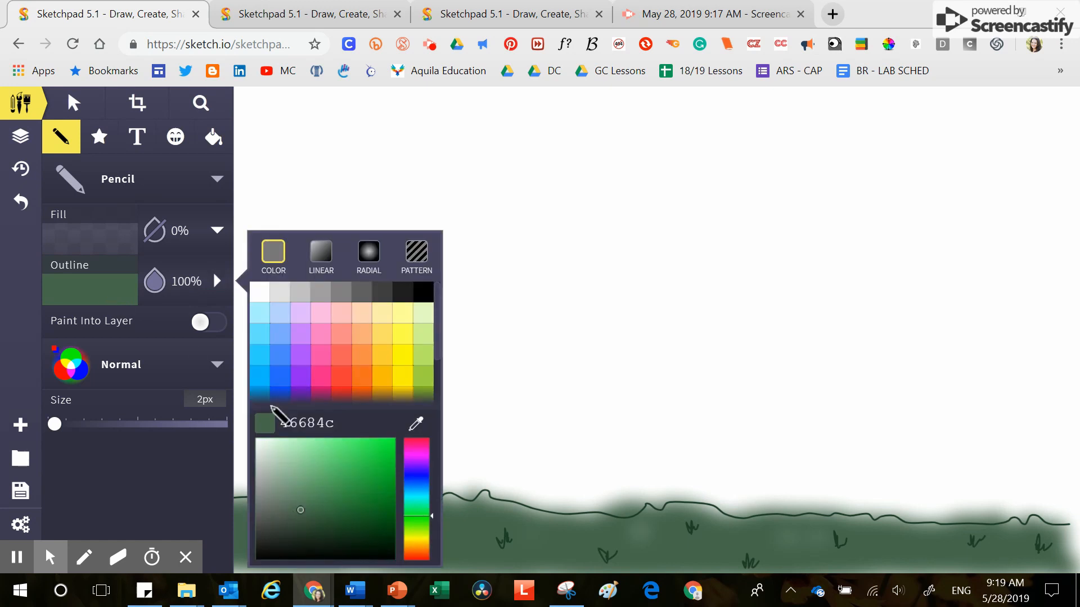
{"action": "left_click", "coordinate": [342, 377]}
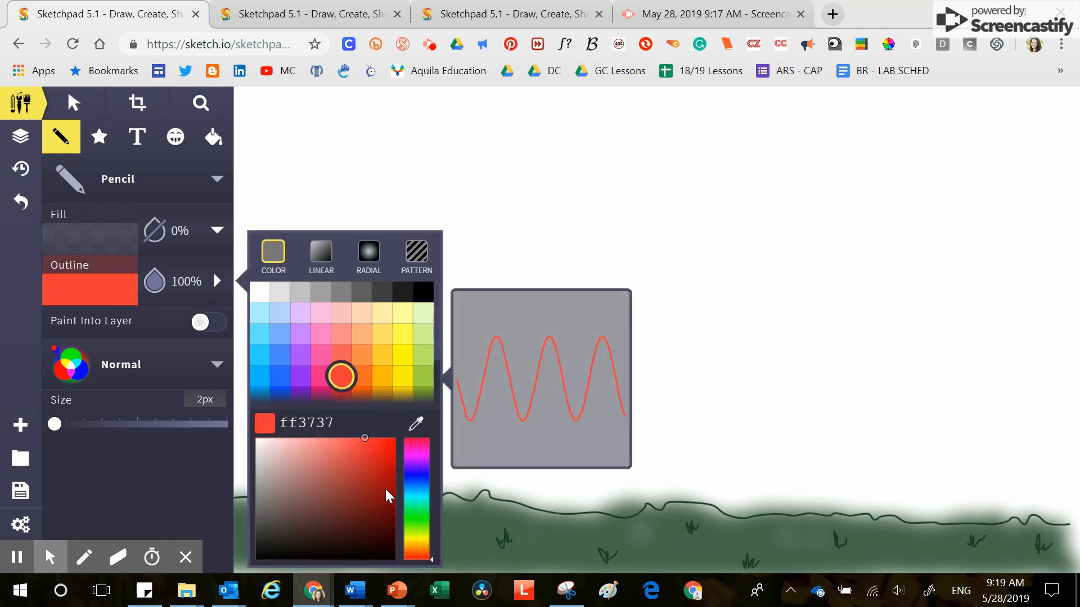
{"action": "left_click", "coordinate": [372, 531]}
{"action": "mouse_move", "coordinate": [372, 532]}
{"action": "left_mouse_down"}
{"action": "mouse_move", "coordinate": [352, 537]}
{"action": "mouse_move", "coordinate": [382, 534]}
{"action": "left_mouse_up"}
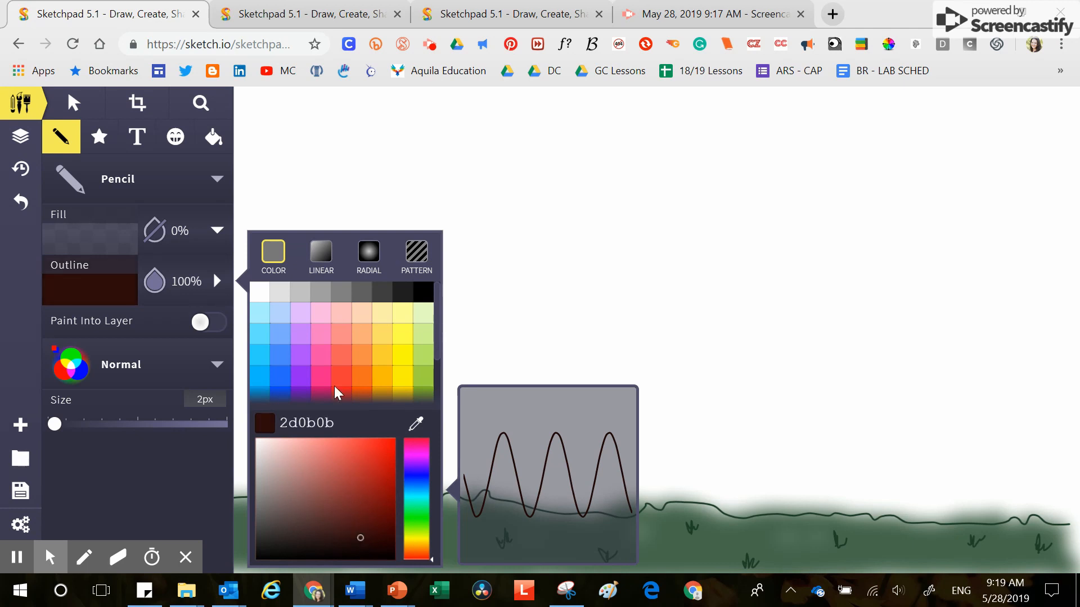
{"action": "left_click", "coordinate": [361, 377]}
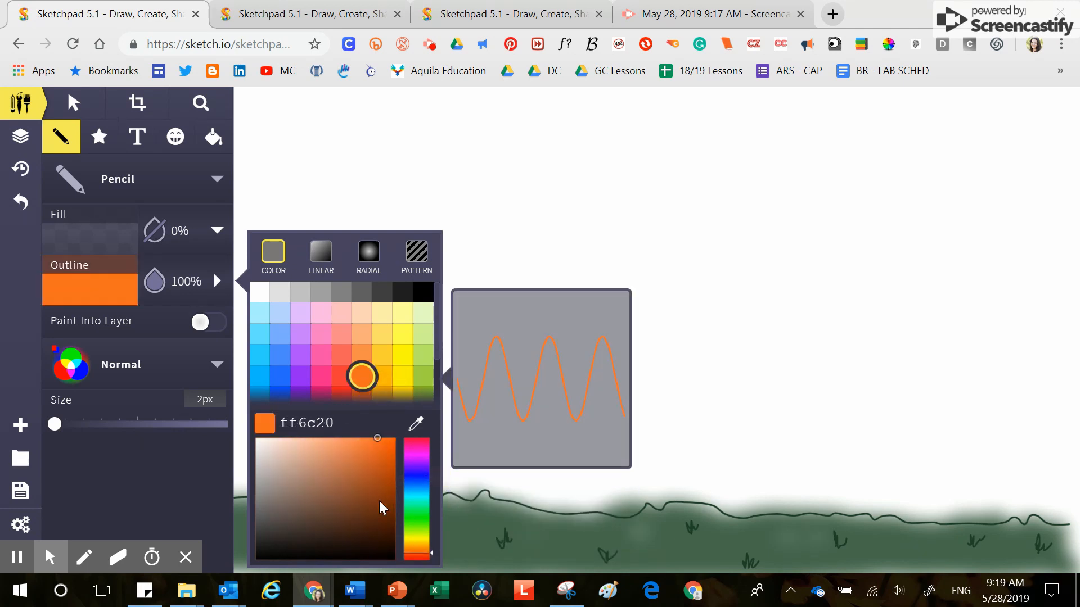
{"action": "left_click", "coordinate": [373, 533]}
{"action": "left_click_drag", "start_coordinate": [376, 533], "coordinate": [379, 534]}
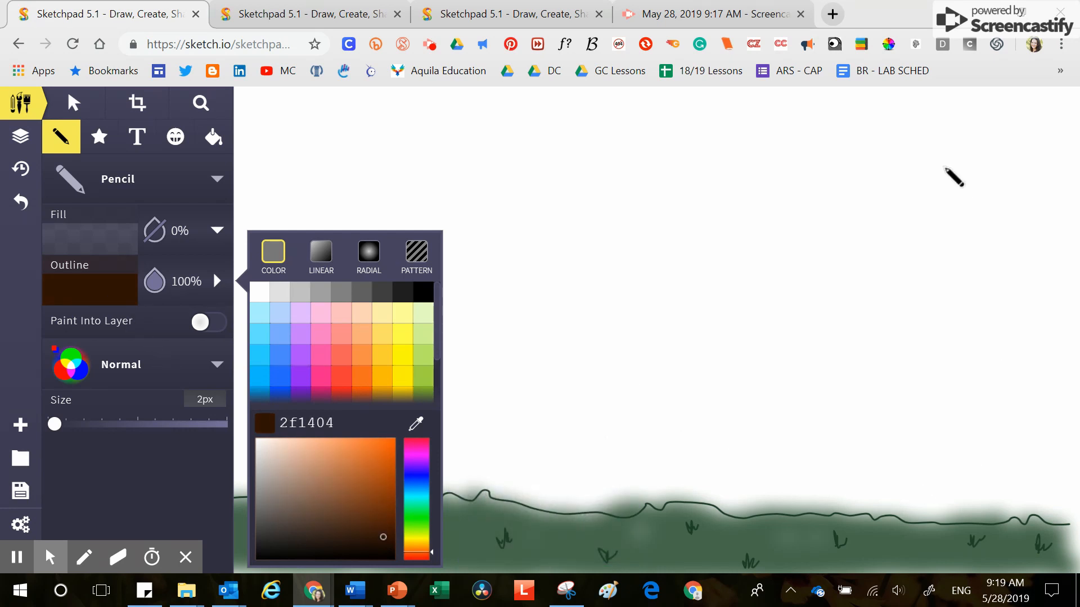
Sketch a tree trunk with branches at the right end of the grass and shade it with extra strokes in brown 4a2615
{"action": "mouse_move", "coordinate": [735, 144]}
{"action": "left_mouse_down"}
{"action": "mouse_move", "coordinate": [899, 184]}
{"action": "mouse_move", "coordinate": [941, 242]}
{"action": "mouse_move", "coordinate": [968, 376]}
{"action": "mouse_move", "coordinate": [976, 520]}
{"action": "mouse_move", "coordinate": [956, 524]}
{"action": "mouse_move", "coordinate": [969, 532]}
{"action": "mouse_move", "coordinate": [986, 512]}
{"action": "mouse_move", "coordinate": [991, 527]}
{"action": "mouse_move", "coordinate": [1008, 514]}
{"action": "mouse_move", "coordinate": [1058, 523]}
{"action": "mouse_move", "coordinate": [1039, 377]}
{"action": "mouse_move", "coordinate": [1010, 383]}
{"action": "mouse_move", "coordinate": [1005, 396]}
{"action": "mouse_move", "coordinate": [955, 249]}
{"action": "mouse_move", "coordinate": [876, 160]}
{"action": "mouse_move", "coordinate": [901, 169]}
{"action": "mouse_move", "coordinate": [820, 151]}
{"action": "mouse_move", "coordinate": [874, 144]}
{"action": "mouse_move", "coordinate": [935, 160]}
{"action": "mouse_move", "coordinate": [873, 109]}
{"action": "mouse_move", "coordinate": [971, 147]}
{"action": "mouse_move", "coordinate": [969, 161]}
{"action": "mouse_move", "coordinate": [965, 124]}
{"action": "mouse_move", "coordinate": [987, 124]}
{"action": "mouse_move", "coordinate": [1020, 189]}
{"action": "mouse_move", "coordinate": [1059, 122]}
{"action": "mouse_move", "coordinate": [1039, 378]}
{"action": "mouse_move", "coordinate": [1059, 213]}
{"action": "mouse_move", "coordinate": [1065, 492]}
{"action": "mouse_move", "coordinate": [1053, 349]}
{"action": "mouse_move", "coordinate": [1006, 506]}
{"action": "mouse_move", "coordinate": [999, 383]}
{"action": "mouse_move", "coordinate": [985, 415]}
{"action": "mouse_move", "coordinate": [978, 503]}
{"action": "mouse_move", "coordinate": [975, 206]}
{"action": "mouse_move", "coordinate": [1003, 343]}
{"action": "mouse_move", "coordinate": [959, 205]}
{"action": "mouse_move", "coordinate": [791, 110]}
{"action": "mouse_move", "coordinate": [925, 169]}
{"action": "mouse_move", "coordinate": [1018, 351]}
{"action": "left_mouse_up"}
{"action": "left_click", "coordinate": [218, 281]}
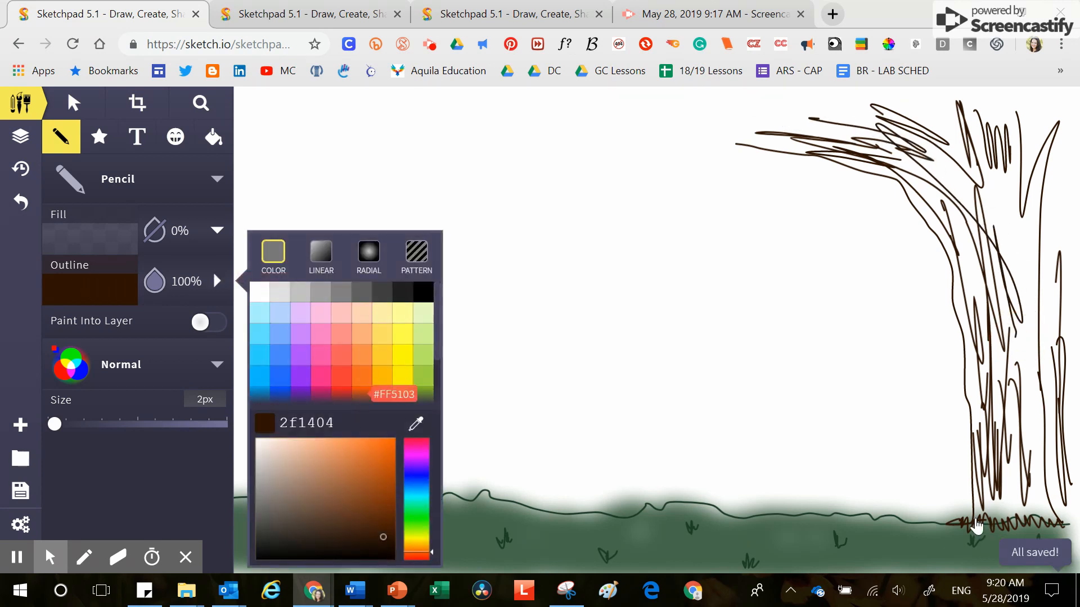
{"action": "left_click_drag", "start_coordinate": [383, 537], "coordinate": [355, 524]}
{"action": "mouse_move", "coordinate": [952, 210]}
{"action": "left_mouse_down"}
{"action": "mouse_move", "coordinate": [981, 285]}
{"action": "mouse_move", "coordinate": [958, 260]}
{"action": "mouse_move", "coordinate": [987, 425]}
{"action": "mouse_move", "coordinate": [1001, 380]}
{"action": "mouse_move", "coordinate": [1018, 492]}
{"action": "mouse_move", "coordinate": [1038, 415]}
{"action": "mouse_move", "coordinate": [1040, 477]}
{"action": "mouse_move", "coordinate": [1052, 372]}
{"action": "mouse_move", "coordinate": [1048, 468]}
{"action": "mouse_move", "coordinate": [1036, 170]}
{"action": "mouse_move", "coordinate": [1037, 290]}
{"action": "mouse_move", "coordinate": [1055, 208]}
{"action": "mouse_move", "coordinate": [1025, 243]}
{"action": "mouse_move", "coordinate": [1010, 238]}
{"action": "mouse_move", "coordinate": [972, 157]}
{"action": "left_mouse_up"}
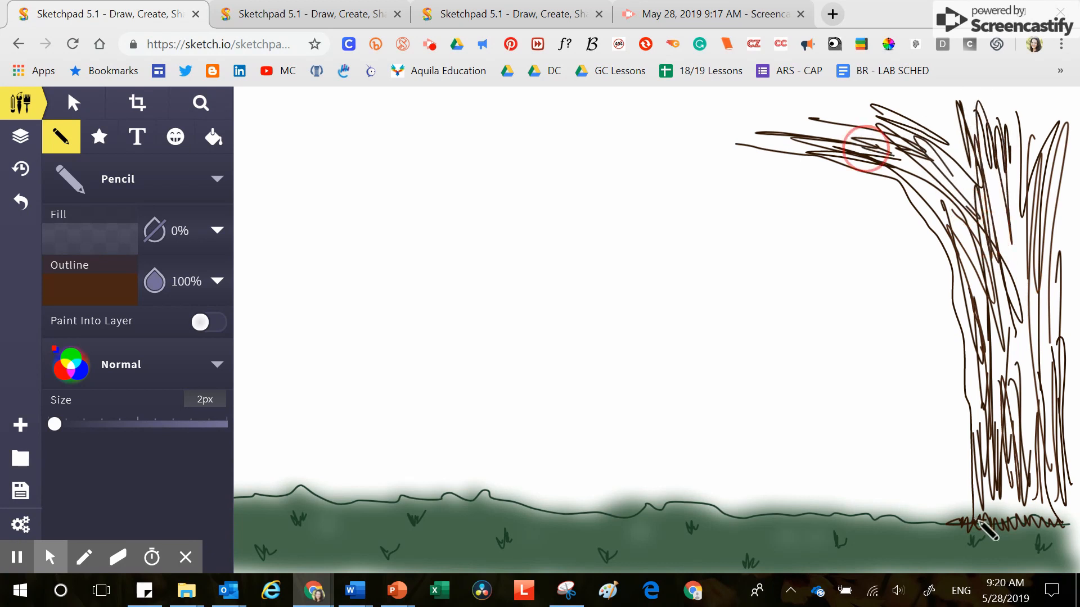
Switch to the Pen and add brown bark strokes to the lower tree trunk
{"action": "left_click", "coordinate": [218, 179]}
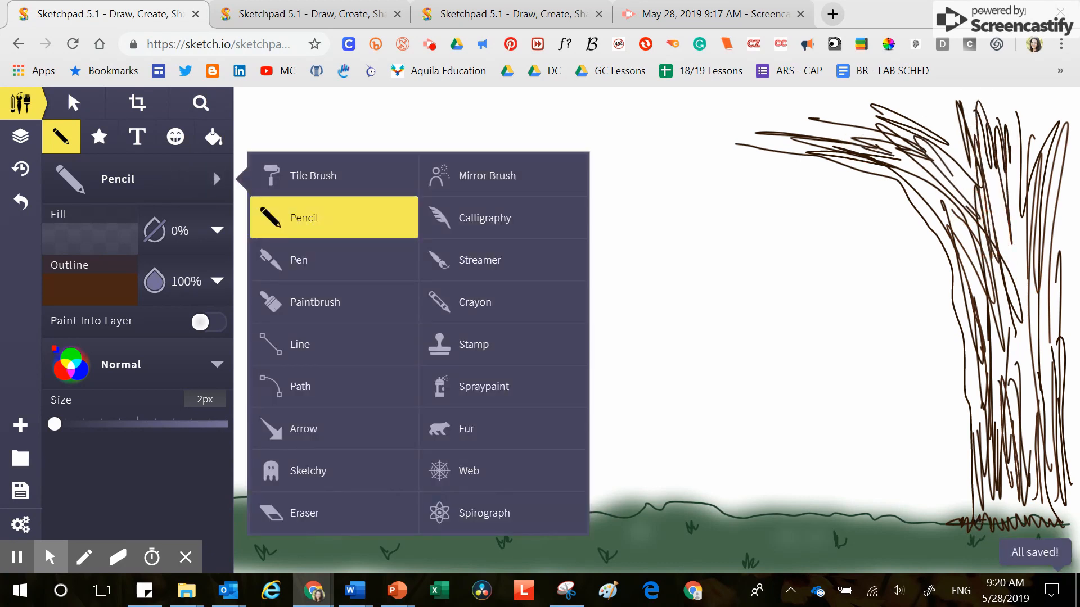
{"action": "left_click", "coordinate": [315, 260]}
{"action": "mouse_move", "coordinate": [981, 287]}
{"action": "left_mouse_down"}
{"action": "mouse_move", "coordinate": [988, 356]}
{"action": "mouse_move", "coordinate": [1026, 481]}
{"action": "left_mouse_up"}
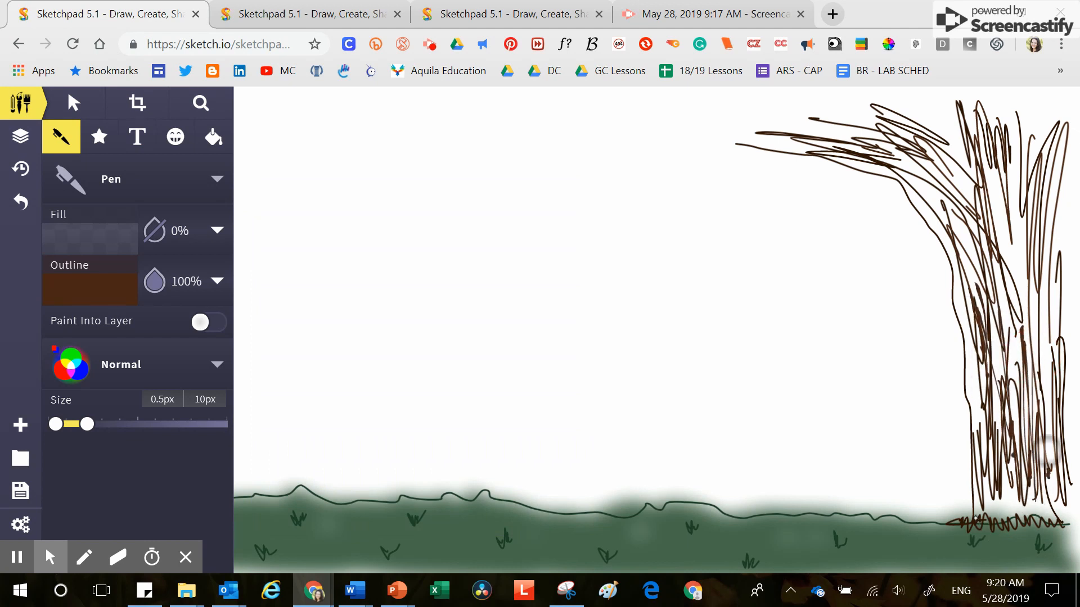
Try out the Pen's varying line thickness with four loose strokes in the blank area beside the tree
{"action": "mouse_move", "coordinate": [896, 417]}
{"action": "left_mouse_down"}
{"action": "mouse_move", "coordinate": [711, 317]}
{"action": "mouse_move", "coordinate": [779, 388]}
{"action": "mouse_move", "coordinate": [668, 415]}
{"action": "left_mouse_up"}
{"action": "mouse_move", "coordinate": [873, 394]}
{"action": "left_mouse_down"}
{"action": "mouse_move", "coordinate": [852, 374]}
{"action": "mouse_move", "coordinate": [873, 388]}
{"action": "mouse_move", "coordinate": [875, 369]}
{"action": "left_mouse_up"}
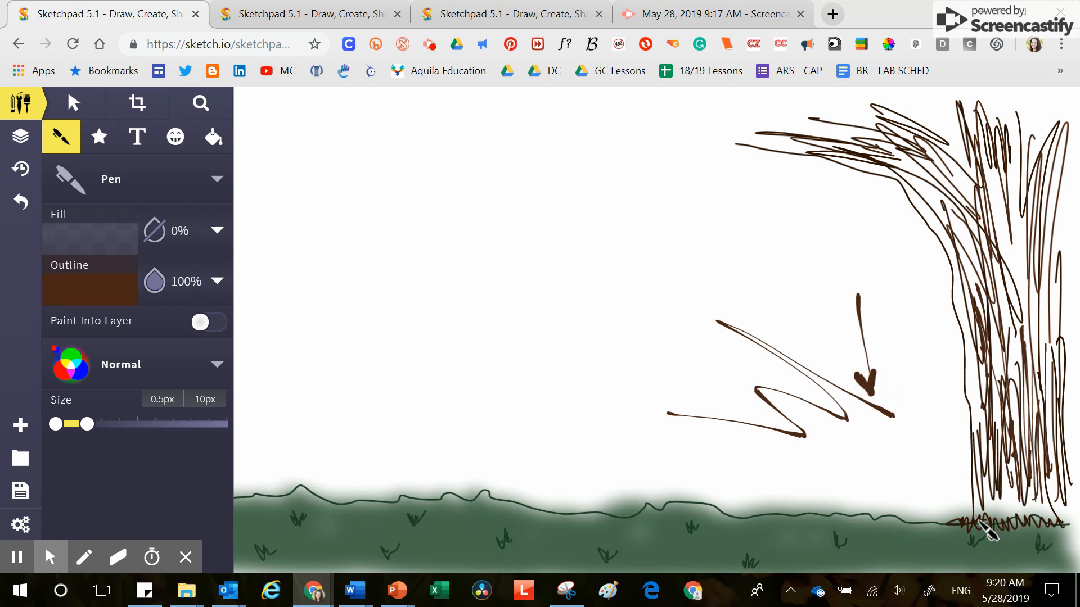
{"action": "mouse_move", "coordinate": [779, 382]}
{"action": "left_mouse_down"}
{"action": "mouse_move", "coordinate": [592, 366]}
{"action": "mouse_move", "coordinate": [485, 393]}
{"action": "left_mouse_up"}
{"action": "mouse_move", "coordinate": [551, 355]}
{"action": "left_mouse_down"}
{"action": "mouse_move", "coordinate": [450, 357]}
{"action": "mouse_move", "coordinate": [614, 268]}
{"action": "mouse_move", "coordinate": [528, 298]}
{"action": "mouse_move", "coordinate": [609, 313]}
{"action": "mouse_move", "coordinate": [693, 288]}
{"action": "mouse_move", "coordinate": [826, 284]}
{"action": "left_mouse_up"}
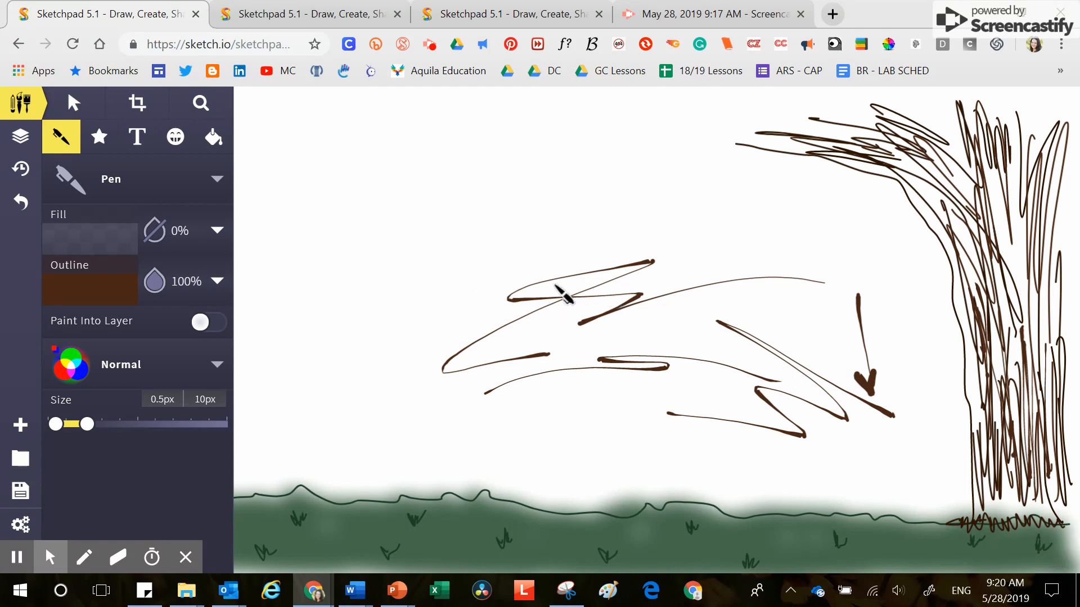
Delete the four trial pen strokes beside the tree
{"action": "left_click", "coordinate": [73, 103]}
{"action": "left_click", "coordinate": [541, 311]}
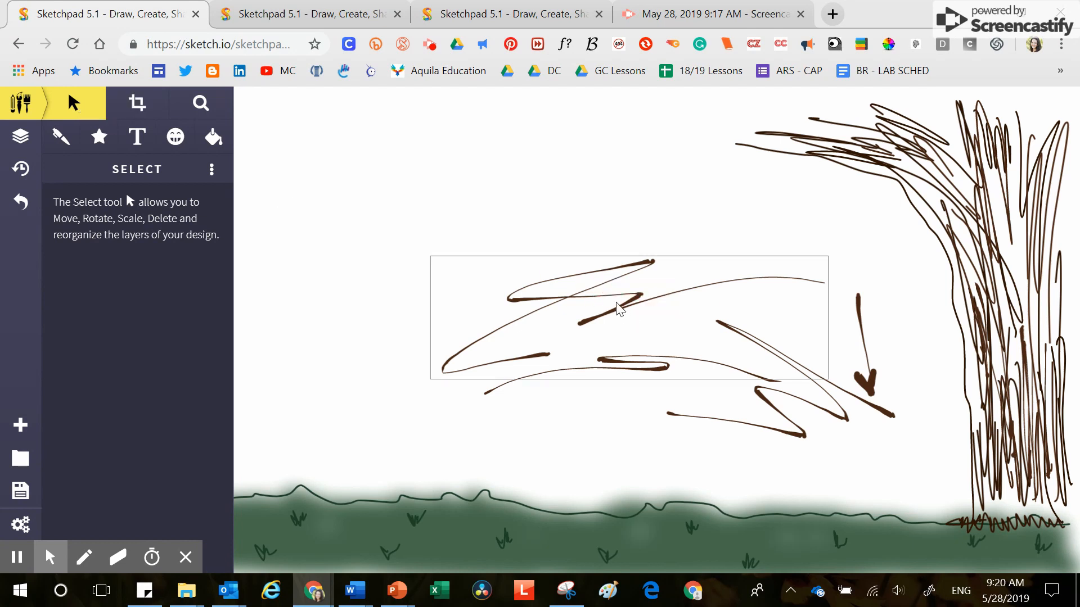
{"action": "left_click", "coordinate": [617, 305]}
{"action": "key", "text": "Delete"}
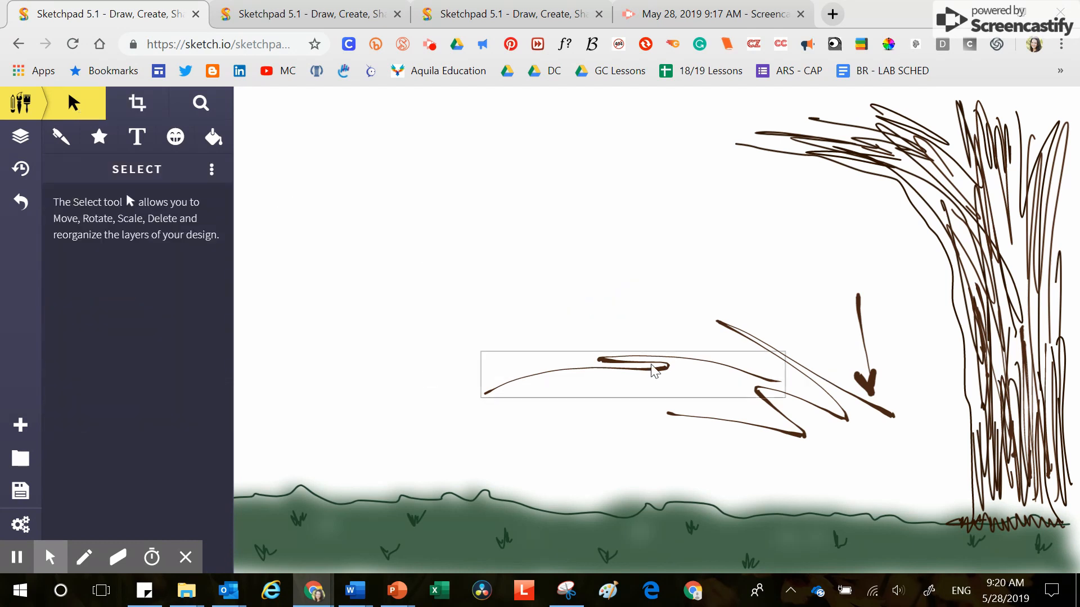
{"action": "left_click", "coordinate": [652, 366]}
{"action": "key", "text": "Delete"}
{"action": "left_click", "coordinate": [786, 408]}
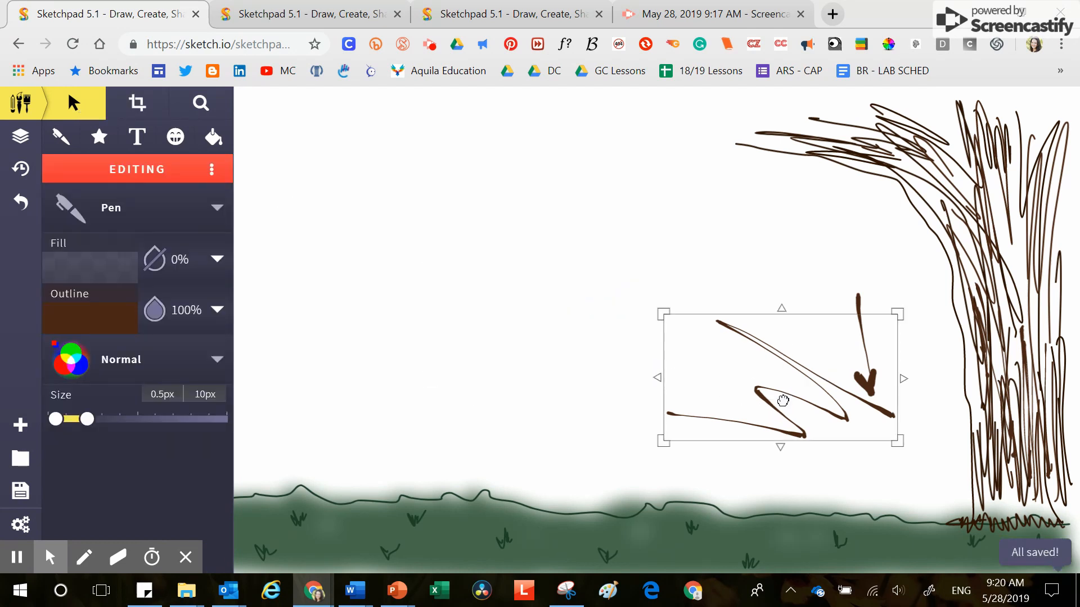
{"action": "key", "text": "Delete"}
{"action": "left_click", "coordinate": [870, 380]}
{"action": "key", "text": "Delete"}
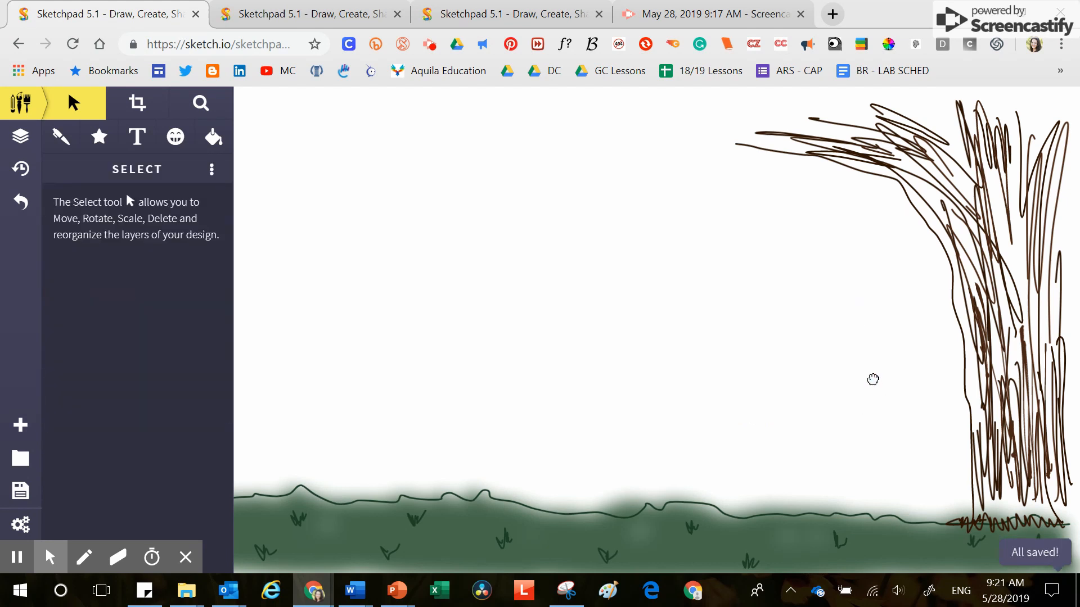
Switch to the Paintbrush and set its outline colour to the muted brown 734a33
{"action": "key", "text": "p"}
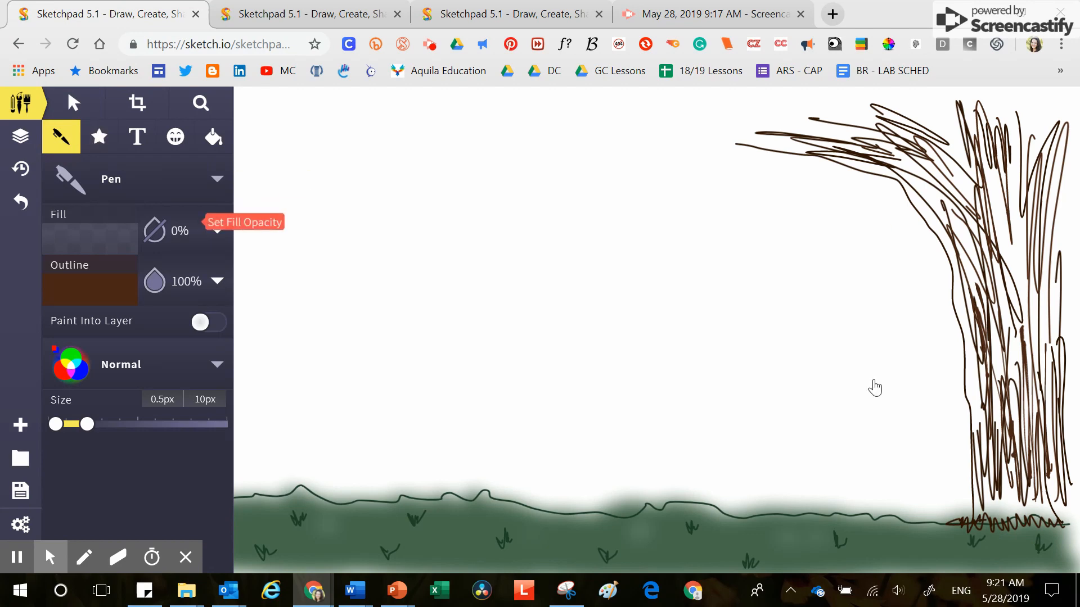
{"action": "left_click", "coordinate": [128, 181]}
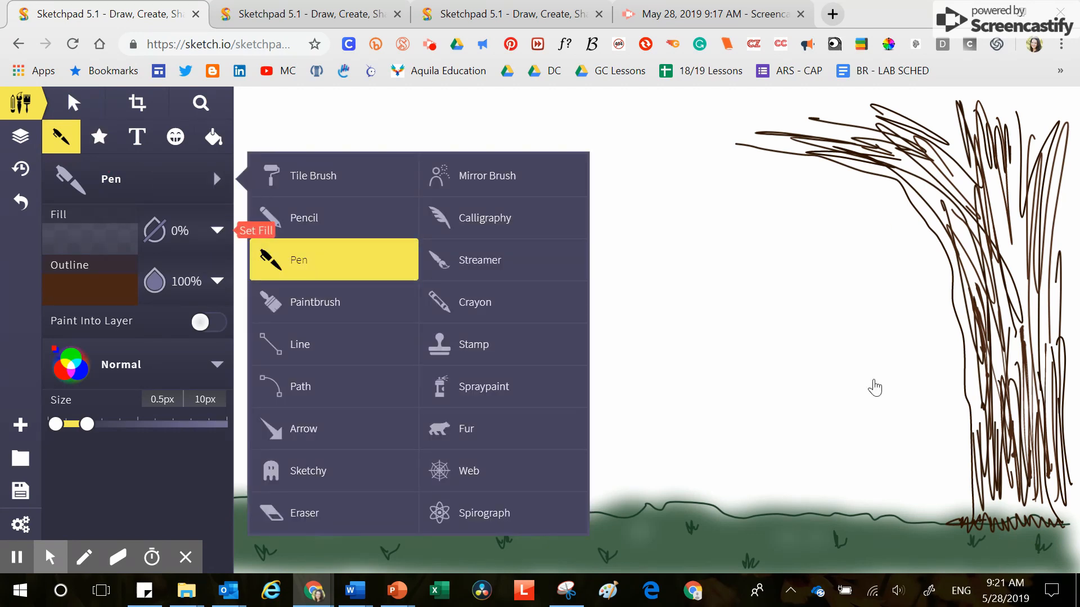
{"action": "left_click", "coordinate": [315, 302]}
{"action": "left_click", "coordinate": [90, 290]}
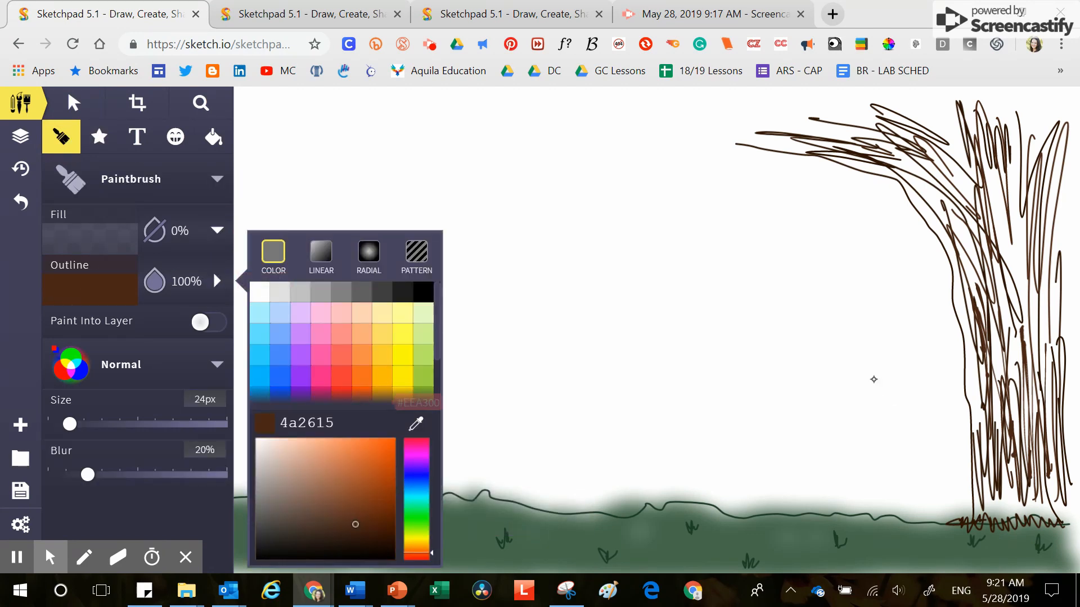
{"action": "left_click", "coordinate": [361, 376]}
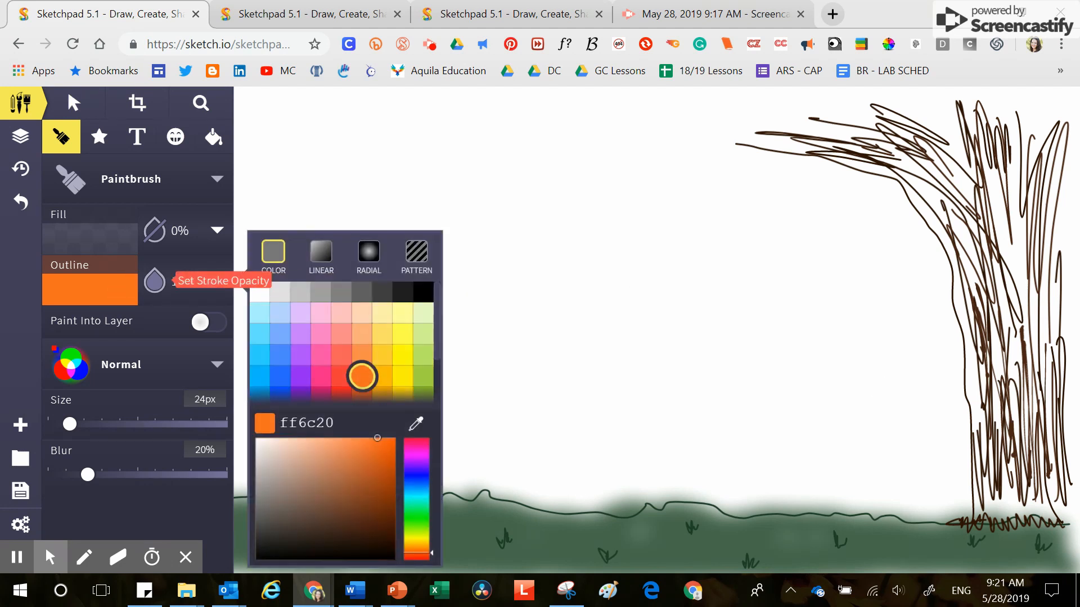
{"action": "left_click_drag", "start_coordinate": [360, 487], "coordinate": [335, 505]}
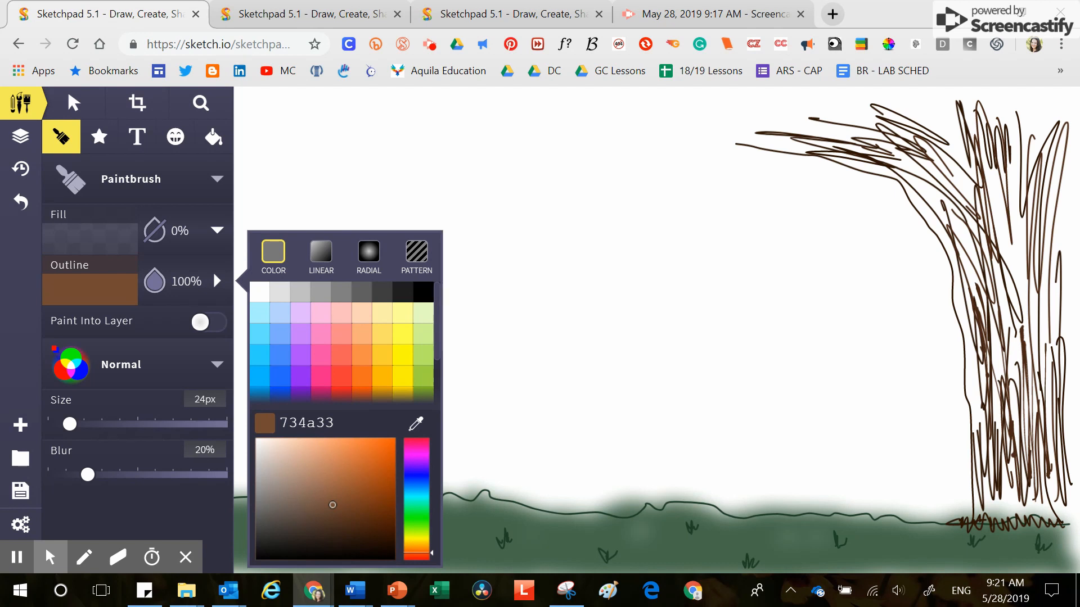
Set the brush size to 36px and blur to 38%, and paint brown over the lower trunk and its right side
{"action": "mouse_move", "coordinate": [70, 424]}
{"action": "left_mouse_down"}
{"action": "mouse_move", "coordinate": [109, 424]}
{"action": "mouse_move", "coordinate": [78, 424]}
{"action": "left_mouse_up"}
{"action": "mouse_move", "coordinate": [87, 475]}
{"action": "left_mouse_down"}
{"action": "mouse_move", "coordinate": [127, 475]}
{"action": "mouse_move", "coordinate": [117, 475]}
{"action": "left_mouse_up"}
{"action": "mouse_move", "coordinate": [985, 418]}
{"action": "left_mouse_down"}
{"action": "mouse_move", "coordinate": [988, 500]}
{"action": "mouse_move", "coordinate": [989, 485]}
{"action": "mouse_move", "coordinate": [1013, 503]}
{"action": "mouse_move", "coordinate": [1043, 477]}
{"action": "mouse_move", "coordinate": [1061, 508]}
{"action": "mouse_move", "coordinate": [1045, 400]}
{"action": "mouse_move", "coordinate": [1053, 463]}
{"action": "mouse_move", "coordinate": [1044, 273]}
{"action": "mouse_move", "coordinate": [1067, 128]}
{"action": "mouse_move", "coordinate": [1027, 220]}
{"action": "mouse_move", "coordinate": [997, 182]}
{"action": "mouse_move", "coordinate": [973, 174]}
{"action": "left_mouse_up"}
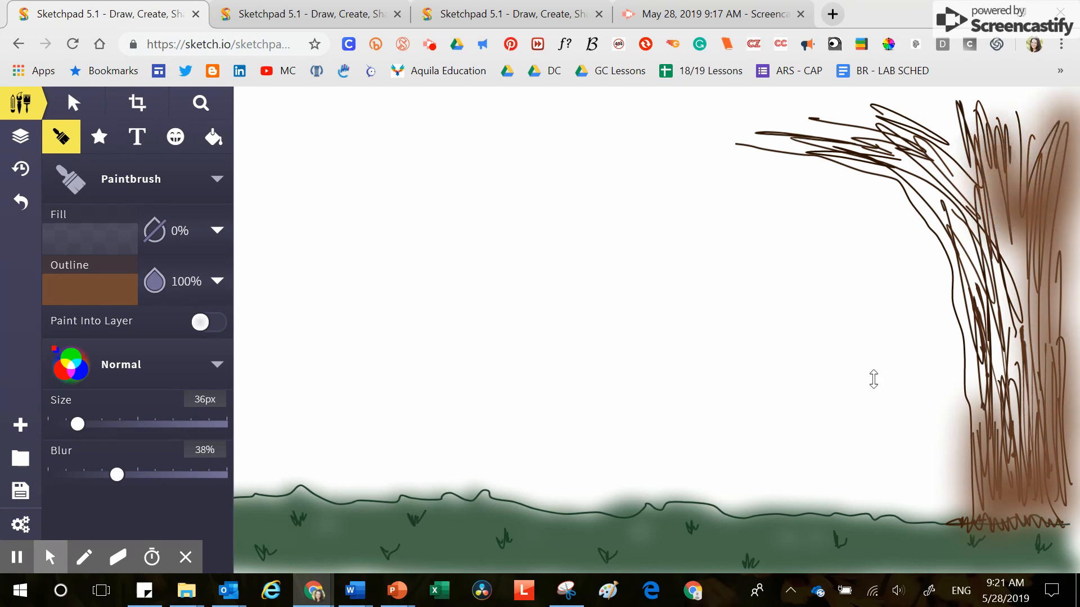
Reduce the brush to 18px with 27% blur and paint the rest of the trunk and the long branch
{"action": "left_click", "coordinate": [90, 290]}
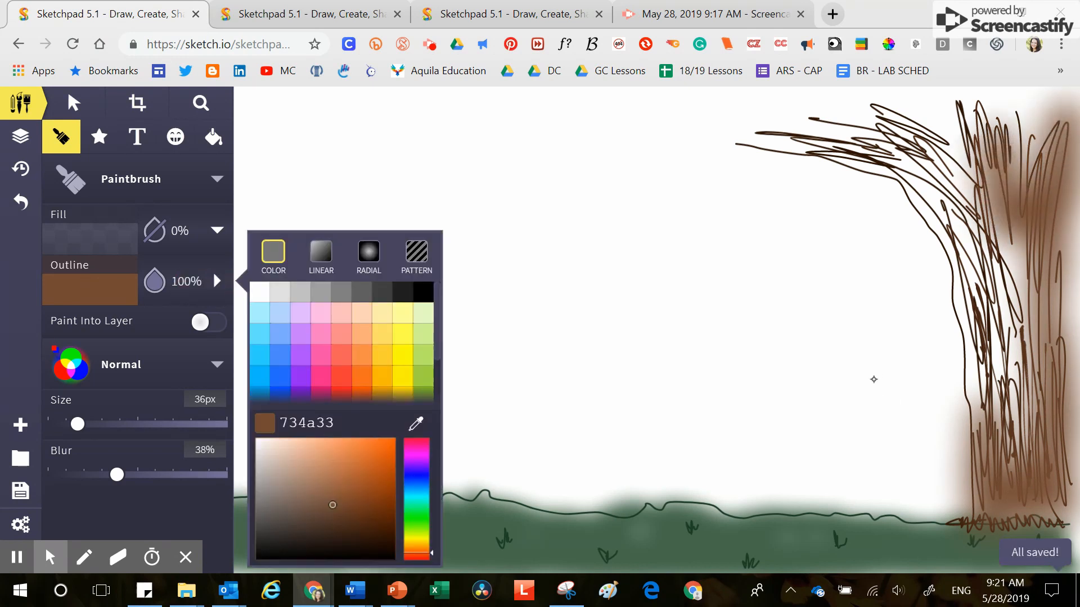
{"action": "left_click_drag", "start_coordinate": [117, 475], "coordinate": [98, 475]}
{"action": "left_click_drag", "start_coordinate": [77, 425], "coordinate": [65, 425]}
{"action": "mouse_move", "coordinate": [1000, 308]}
{"action": "left_mouse_down"}
{"action": "mouse_move", "coordinate": [1012, 364]}
{"action": "mouse_move", "coordinate": [974, 386]}
{"action": "mouse_move", "coordinate": [954, 233]}
{"action": "mouse_move", "coordinate": [897, 169]}
{"action": "mouse_move", "coordinate": [759, 132]}
{"action": "mouse_move", "coordinate": [842, 141]}
{"action": "mouse_move", "coordinate": [854, 123]}
{"action": "mouse_move", "coordinate": [851, 142]}
{"action": "mouse_move", "coordinate": [910, 133]}
{"action": "mouse_move", "coordinate": [996, 227]}
{"action": "mouse_move", "coordinate": [1025, 301]}
{"action": "mouse_move", "coordinate": [983, 352]}
{"action": "mouse_move", "coordinate": [986, 467]}
{"action": "mouse_move", "coordinate": [994, 509]}
{"action": "mouse_move", "coordinate": [1045, 521]}
{"action": "mouse_move", "coordinate": [1071, 502]}
{"action": "mouse_move", "coordinate": [1058, 339]}
{"action": "mouse_move", "coordinate": [1067, 408]}
{"action": "mouse_move", "coordinate": [1069, 141]}
{"action": "mouse_move", "coordinate": [1060, 167]}
{"action": "mouse_move", "coordinate": [1063, 349]}
{"action": "mouse_move", "coordinate": [1004, 298]}
{"action": "mouse_move", "coordinate": [993, 326]}
{"action": "mouse_move", "coordinate": [978, 255]}
{"action": "mouse_move", "coordinate": [1009, 424]}
{"action": "mouse_move", "coordinate": [1032, 359]}
{"action": "mouse_move", "coordinate": [1040, 382]}
{"action": "left_mouse_up"}
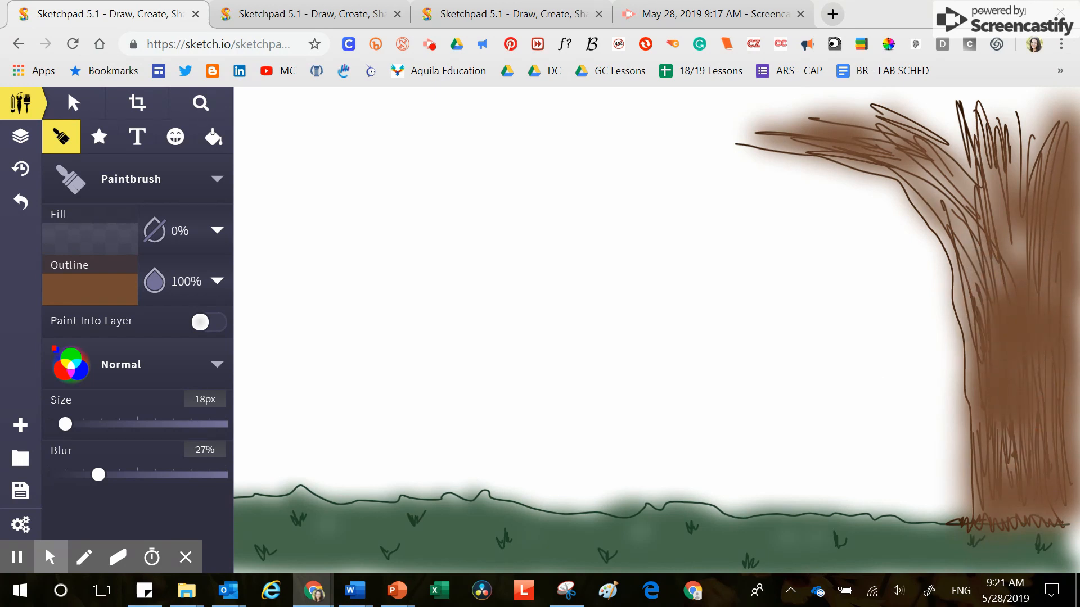
Rename each of the three uppermost Paintbrush layers to Tree
{"action": "left_click", "coordinate": [20, 136]}
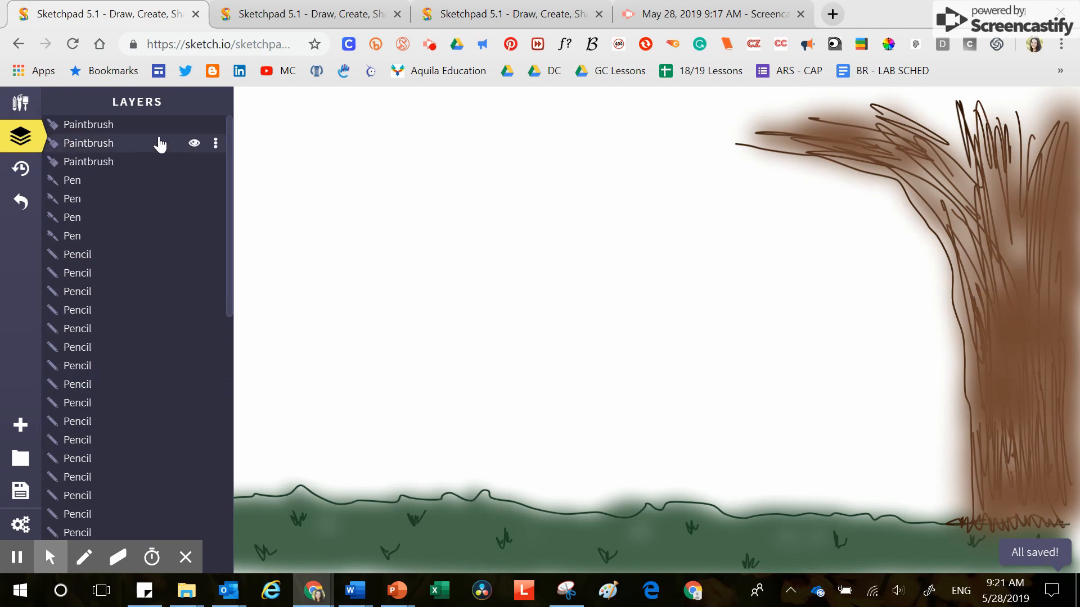
{"action": "double_click", "coordinate": [124, 126]}
{"action": "type", "text": "Tre"}
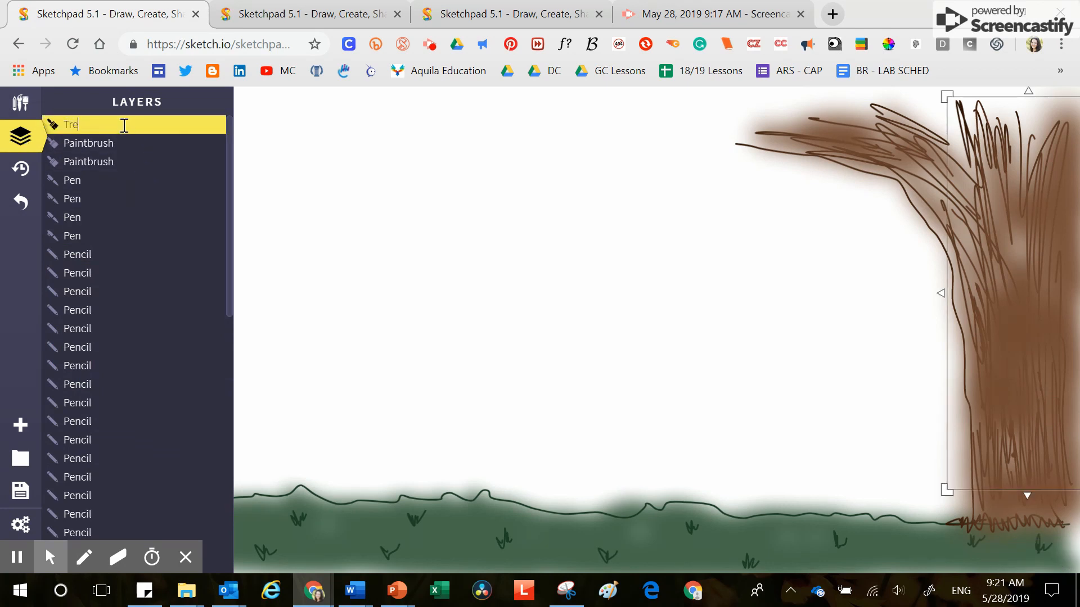
{"action": "type", "text": "e"}
{"action": "key", "text": "Return"}
{"action": "double_click", "coordinate": [120, 143]}
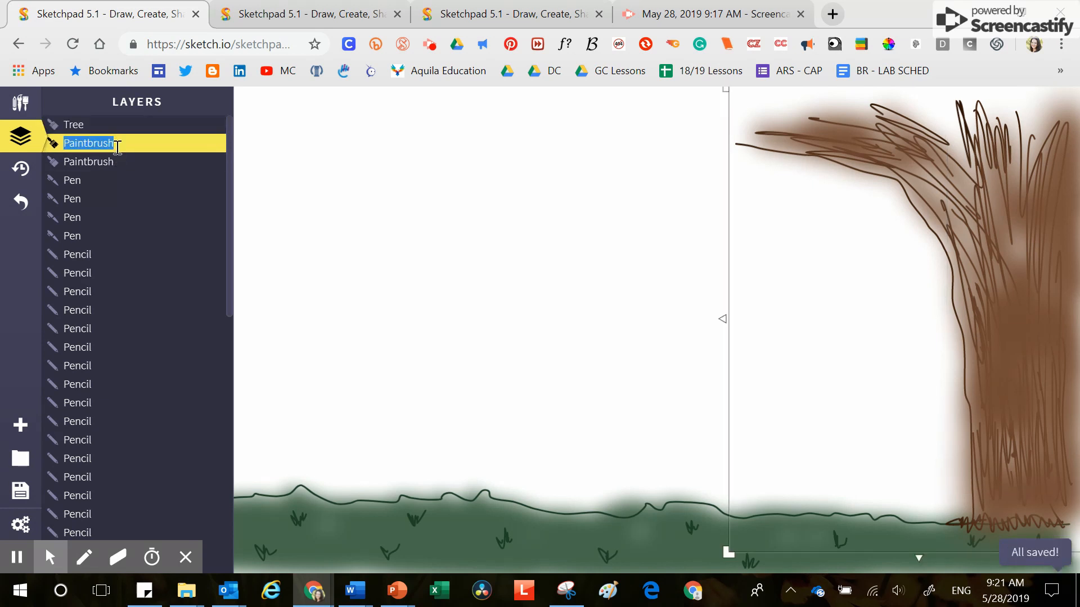
{"action": "type", "text": "Tree"}
{"action": "key", "text": "Return"}
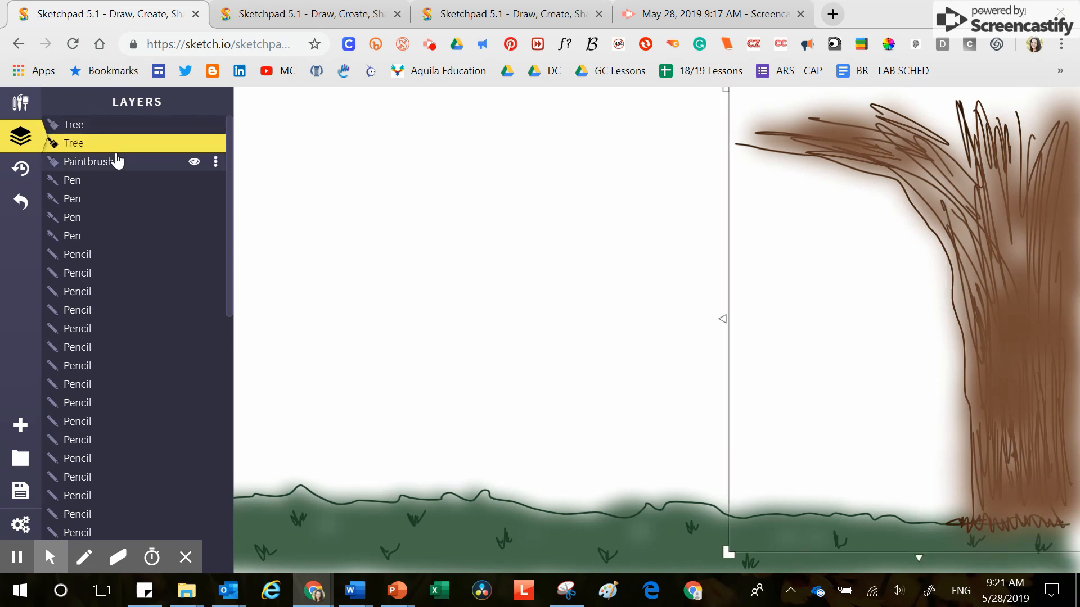
{"action": "double_click", "coordinate": [117, 161]}
{"action": "type", "text": "Tree"}
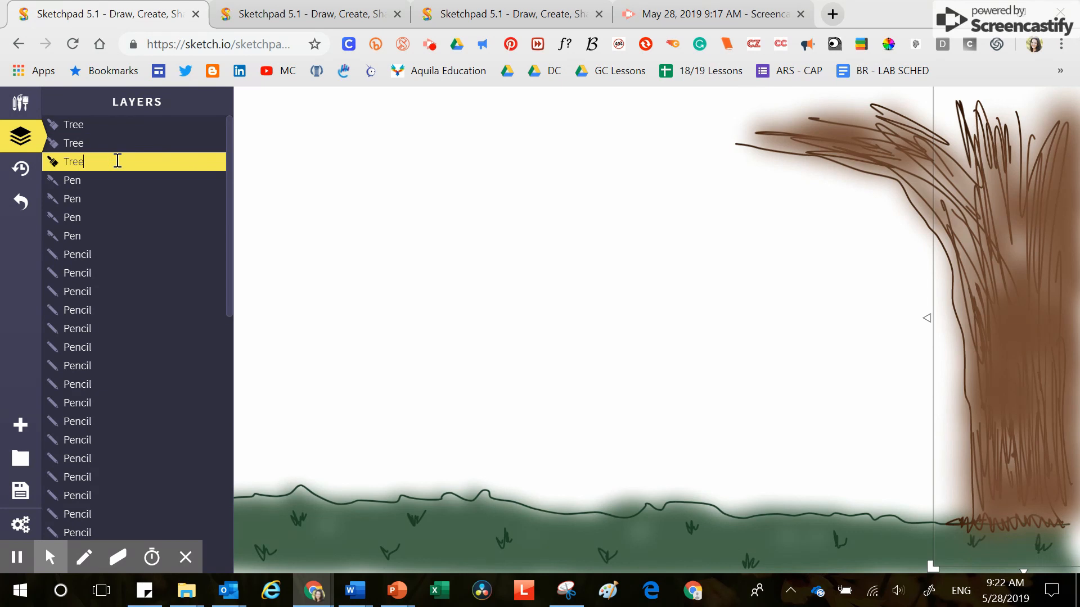
{"action": "key", "text": "Return"}
Select the three Tree layers together and move them down the layer order to directly above the Grass layer
{"action": "left_click", "coordinate": [104, 133]}
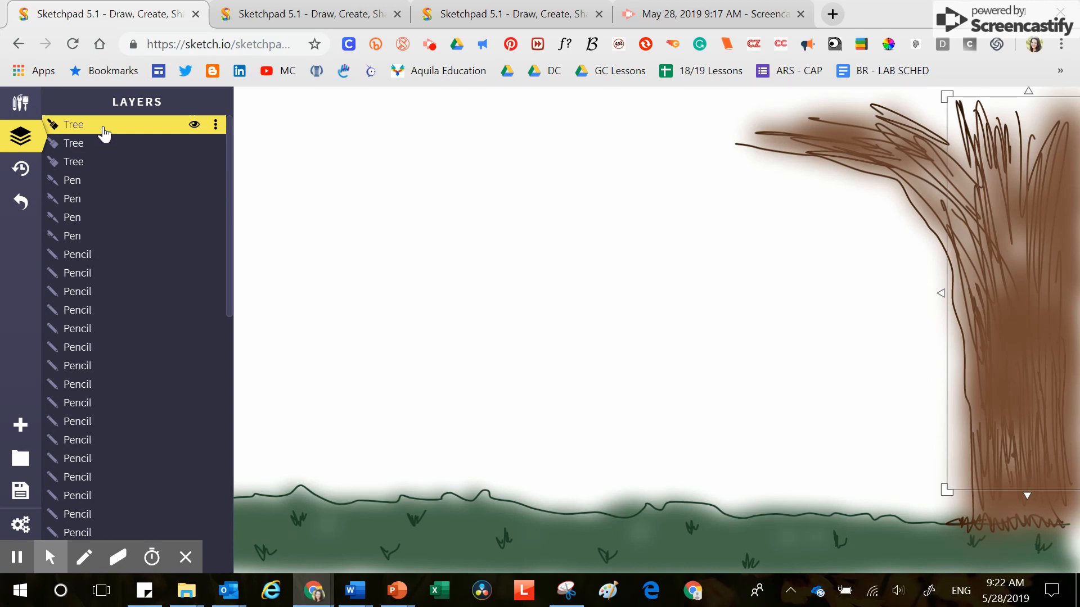
{"action": "key", "text": "shift+Down"}
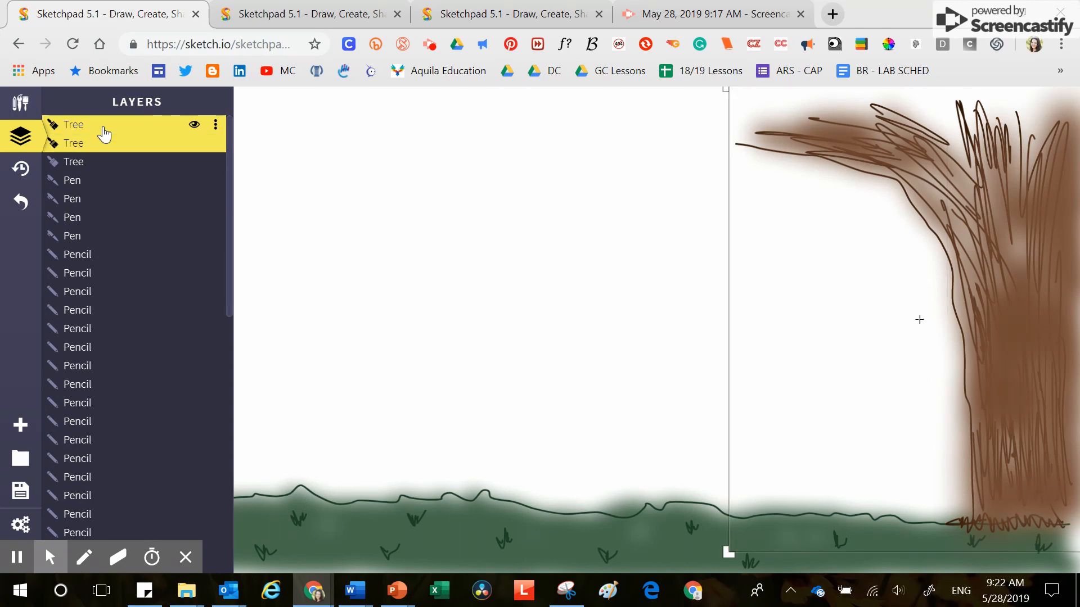
{"action": "key", "text": "shift+Down"}
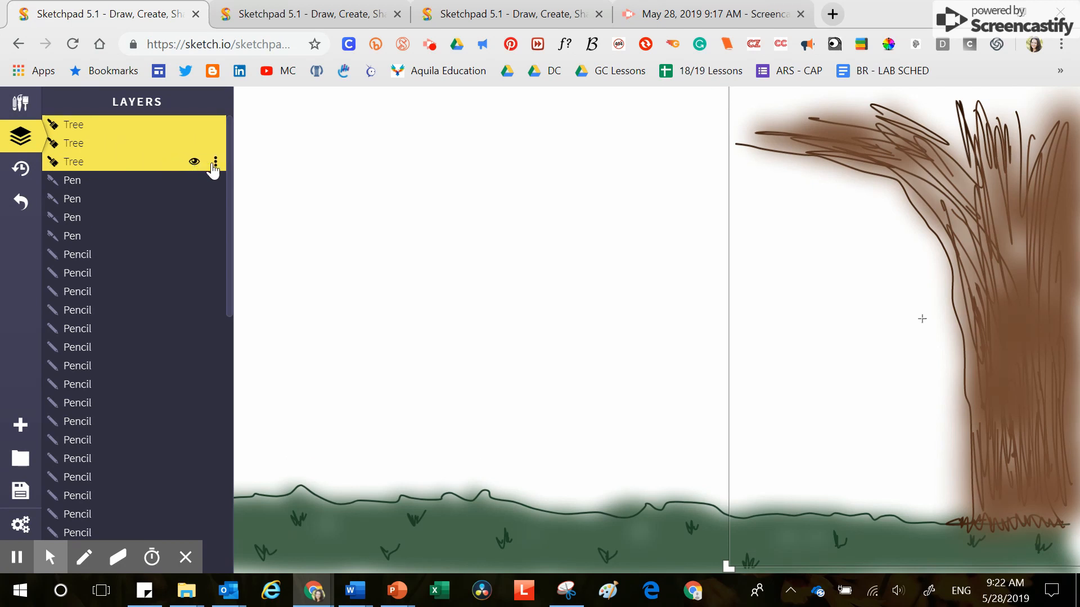
{"action": "left_click", "coordinate": [215, 162]}
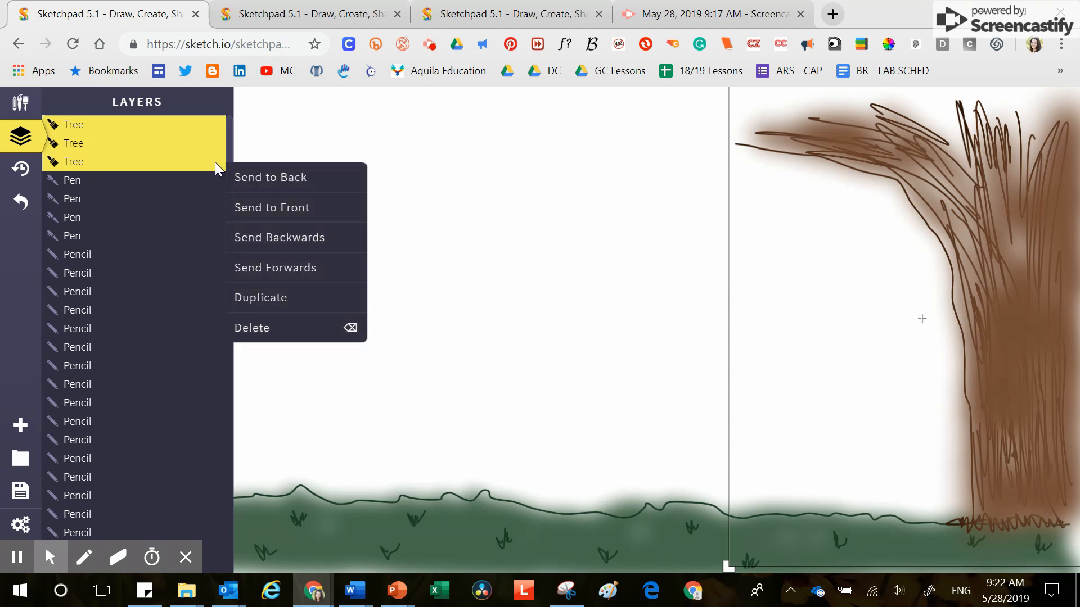
{"action": "left_click_drag", "start_coordinate": [120, 149], "coordinate": [123, 478]}
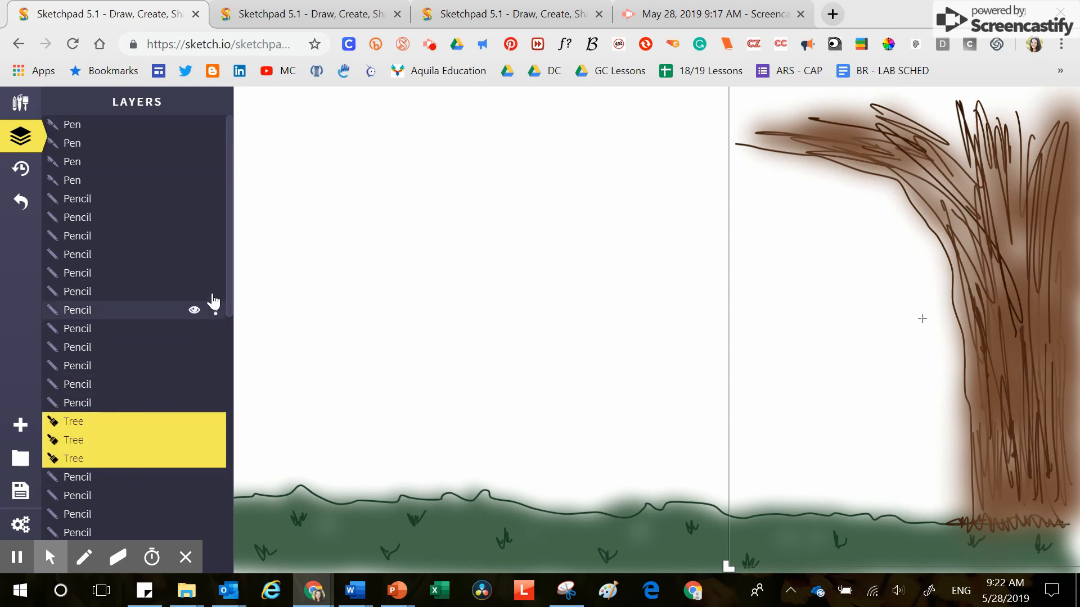
{"action": "left_click_drag", "start_coordinate": [227, 250], "coordinate": [232, 366]}
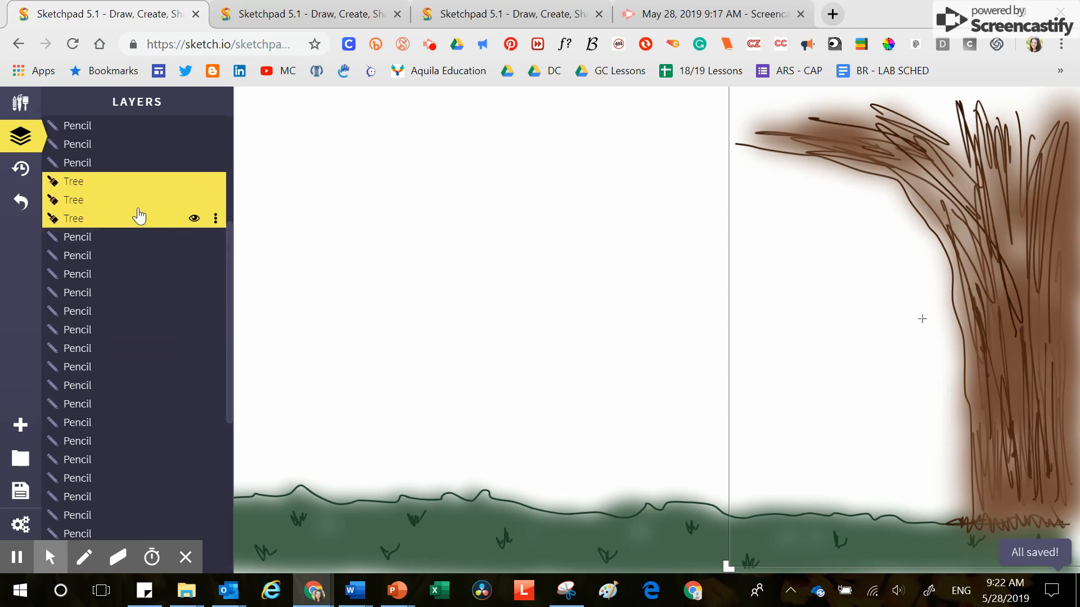
{"action": "mouse_move", "coordinate": [133, 202]}
{"action": "left_mouse_down"}
{"action": "mouse_move", "coordinate": [128, 374]}
{"action": "mouse_move", "coordinate": [137, 404]}
{"action": "left_mouse_up"}
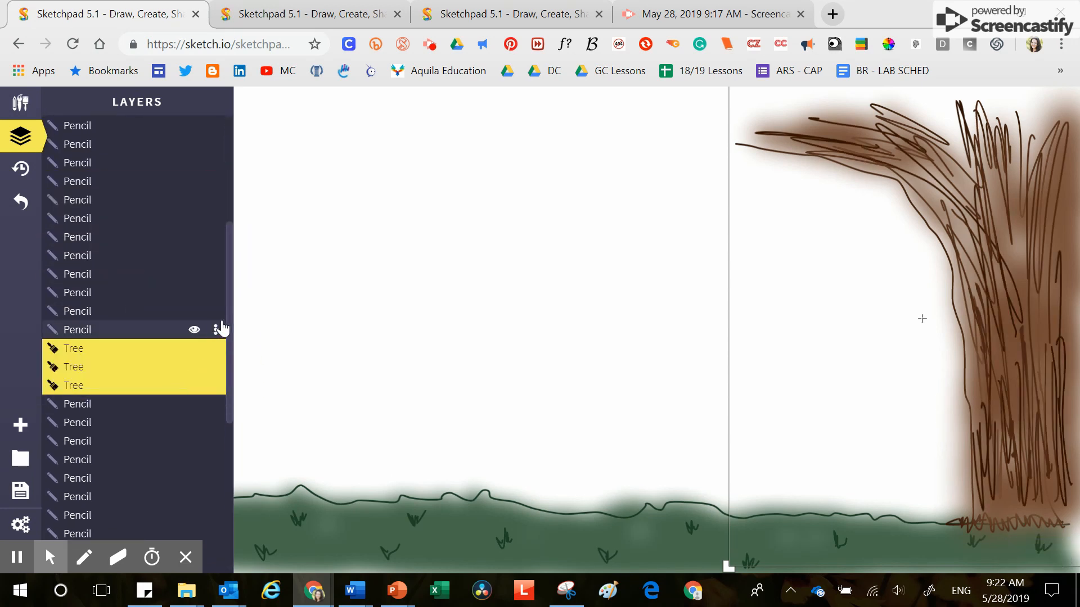
{"action": "left_click_drag", "start_coordinate": [227, 321], "coordinate": [231, 380]}
{"action": "left_click_drag", "start_coordinate": [126, 230], "coordinate": [127, 400]}
{"action": "left_click_drag", "start_coordinate": [228, 363], "coordinate": [231, 432]}
{"action": "left_click_drag", "start_coordinate": [119, 231], "coordinate": [119, 470]}
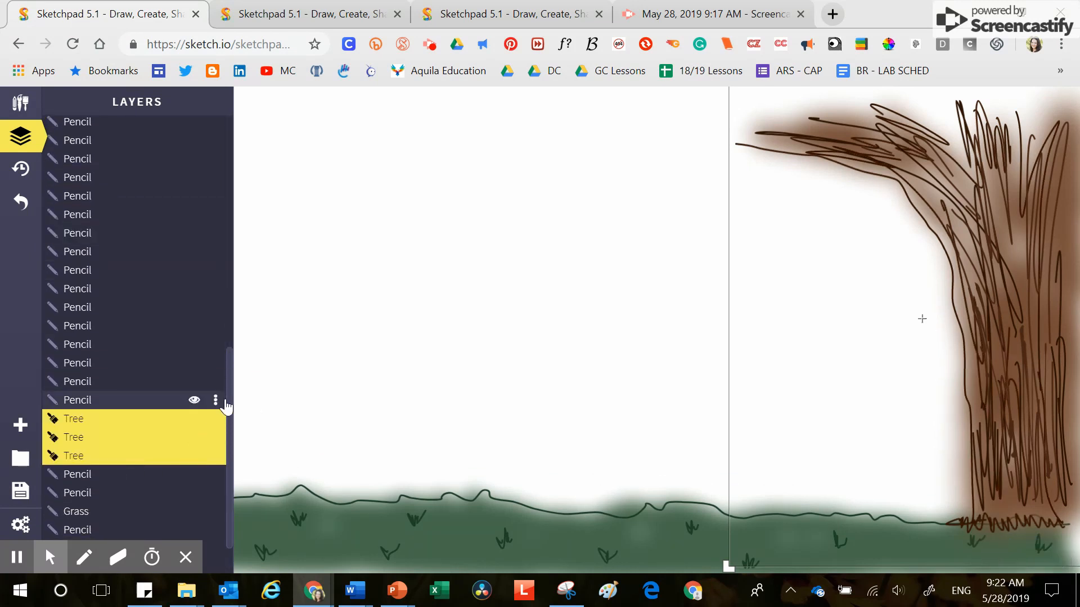
{"action": "left_click_drag", "start_coordinate": [229, 397], "coordinate": [223, 464]}
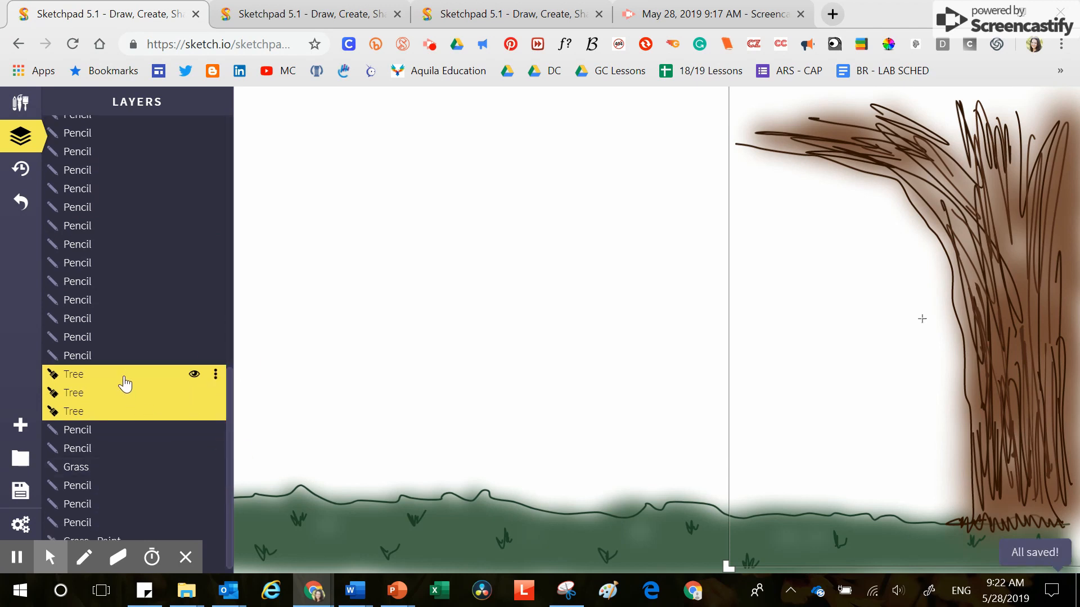
{"action": "mouse_move", "coordinate": [121, 381]}
{"action": "left_mouse_down"}
{"action": "mouse_move", "coordinate": [125, 458]}
{"action": "mouse_move", "coordinate": [144, 450]}
{"action": "left_mouse_up"}
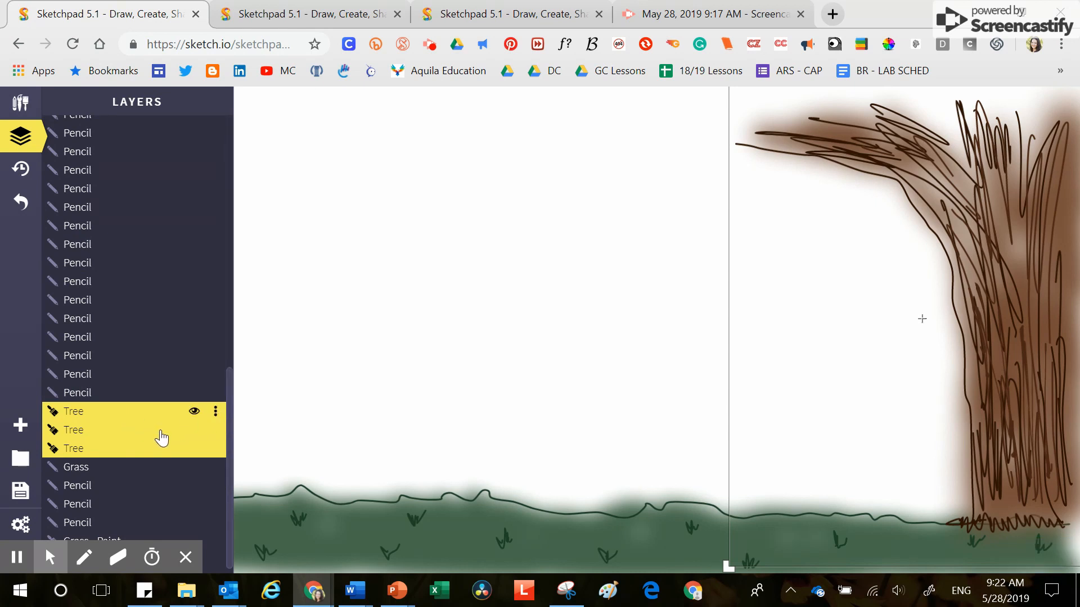
Duplicate the three selected Tree layers and move the copies down the layer order in among the original Tree layers
{"action": "left_click", "coordinate": [216, 415]}
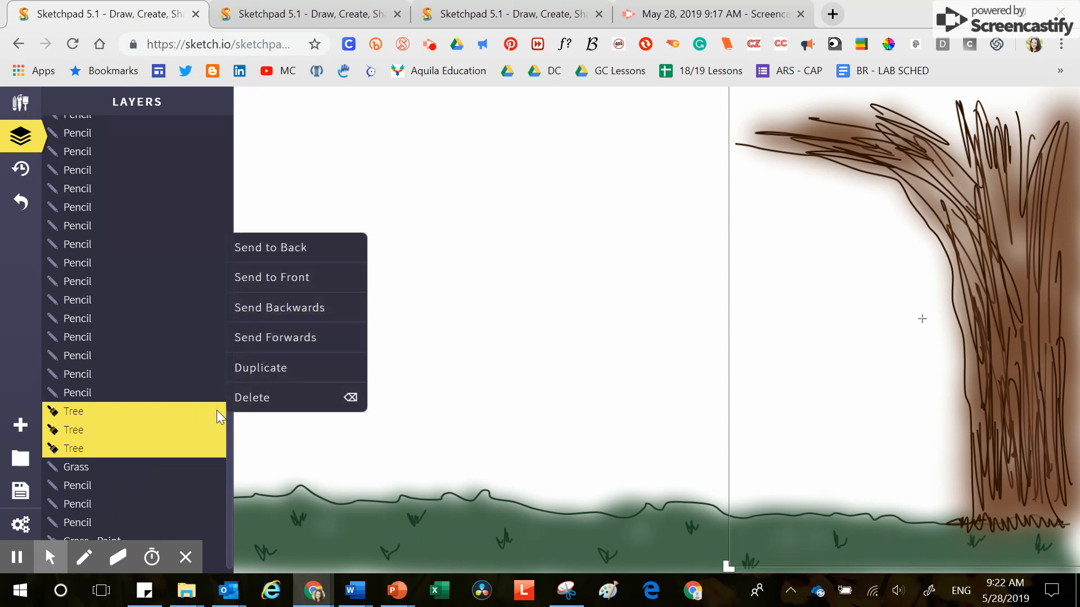
{"action": "left_click", "coordinate": [278, 370]}
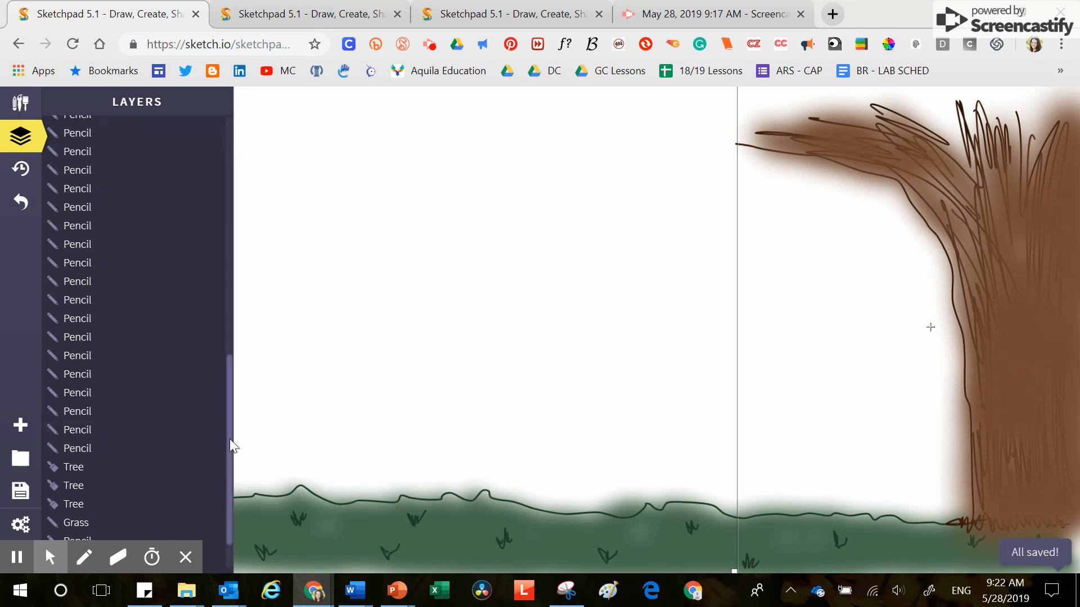
{"action": "left_click_drag", "start_coordinate": [229, 439], "coordinate": [228, 157]}
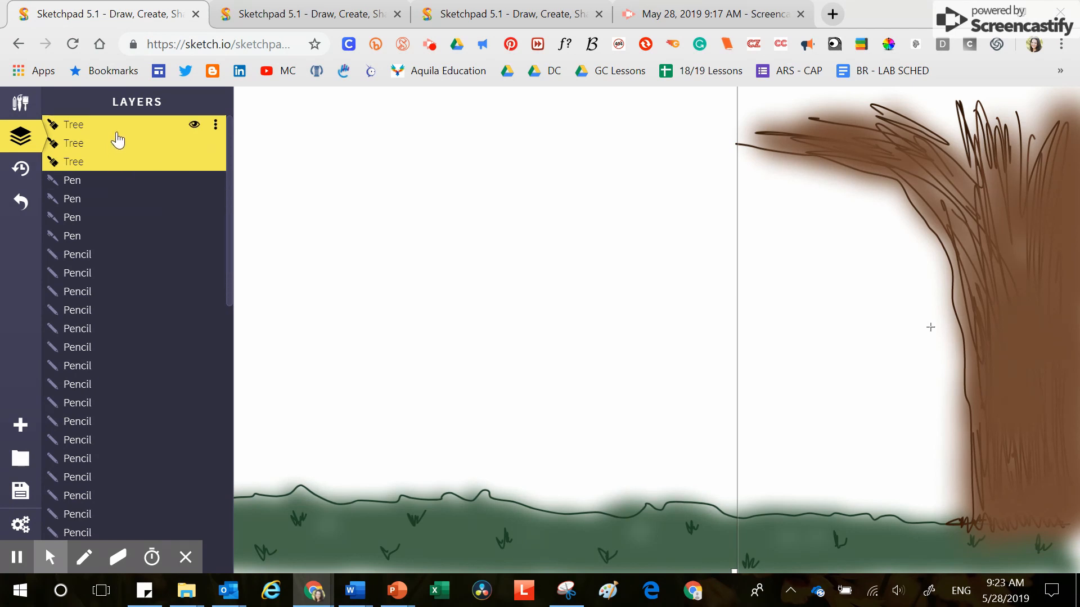
{"action": "mouse_move", "coordinate": [116, 142]}
{"action": "left_mouse_down"}
{"action": "mouse_move", "coordinate": [133, 545]}
{"action": "mouse_move", "coordinate": [144, 495]}
{"action": "left_mouse_up"}
{"action": "left_click_drag", "start_coordinate": [231, 224], "coordinate": [229, 333]}
{"action": "left_click_drag", "start_coordinate": [139, 211], "coordinate": [140, 419]}
{"action": "left_click_drag", "start_coordinate": [230, 325], "coordinate": [231, 415]}
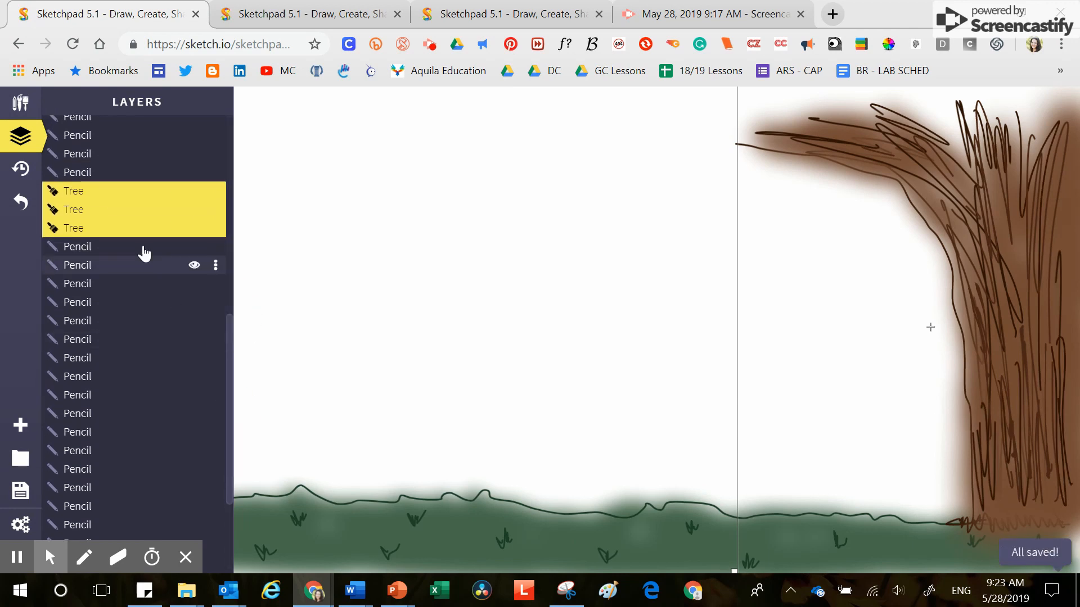
{"action": "left_click_drag", "start_coordinate": [135, 203], "coordinate": [138, 412]}
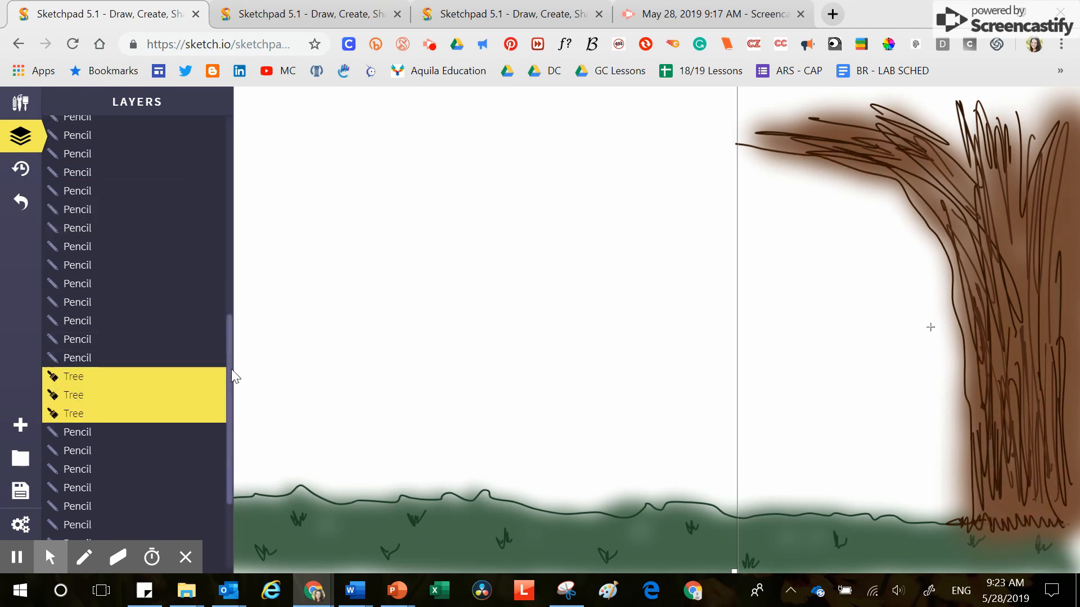
{"action": "left_click_drag", "start_coordinate": [231, 369], "coordinate": [233, 436]}
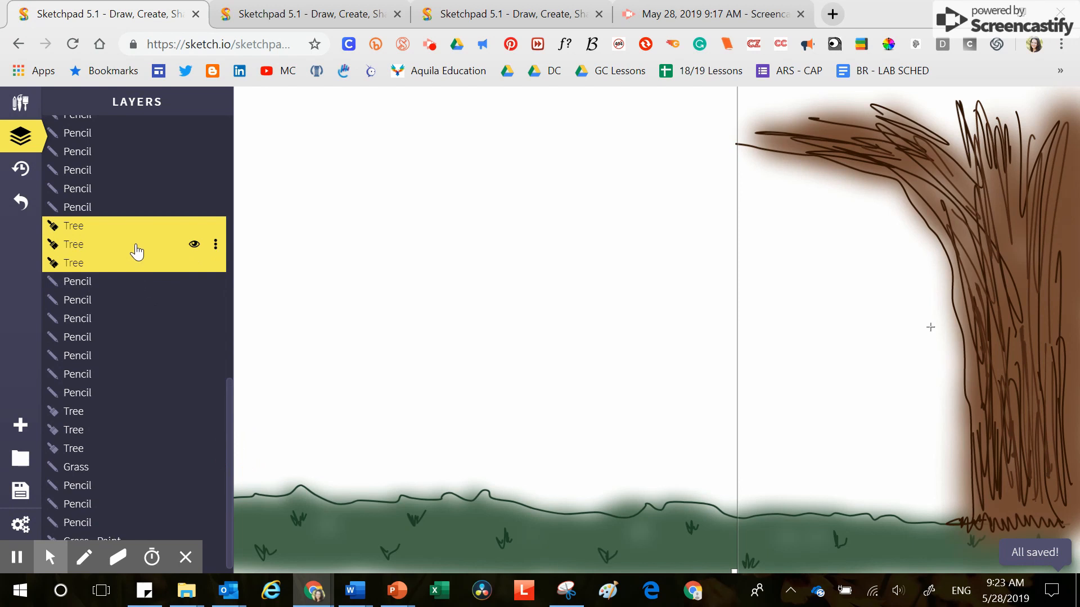
{"action": "left_click_drag", "start_coordinate": [137, 251], "coordinate": [140, 430]}
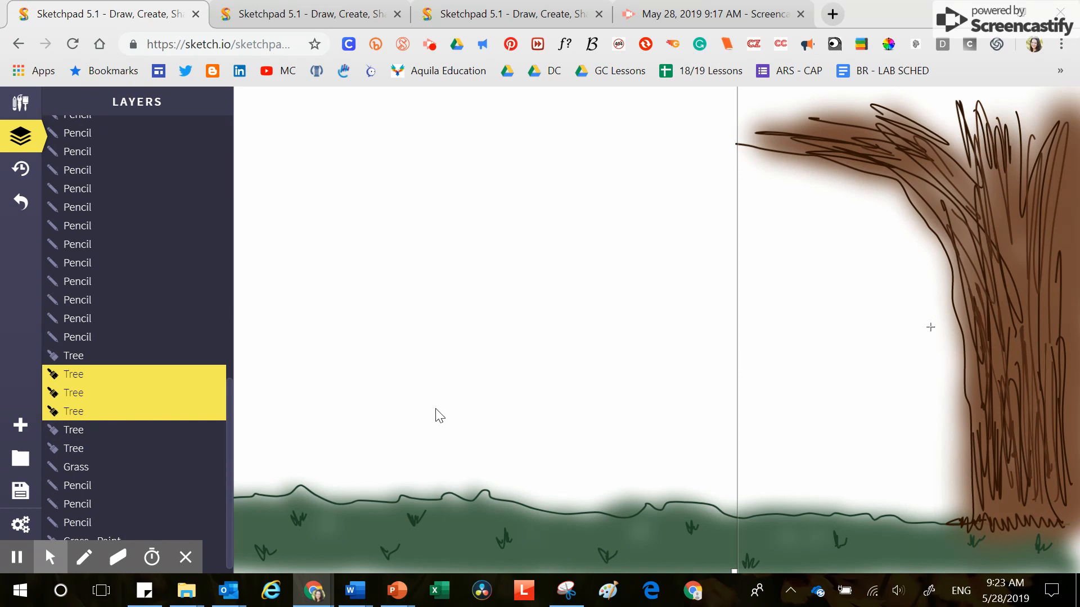
Select the second Tree layer in the stack and toggle its visibility off and on twice
{"action": "mouse_move", "coordinate": [137, 391]}
{"action": "left_click", "coordinate": [166, 382]}
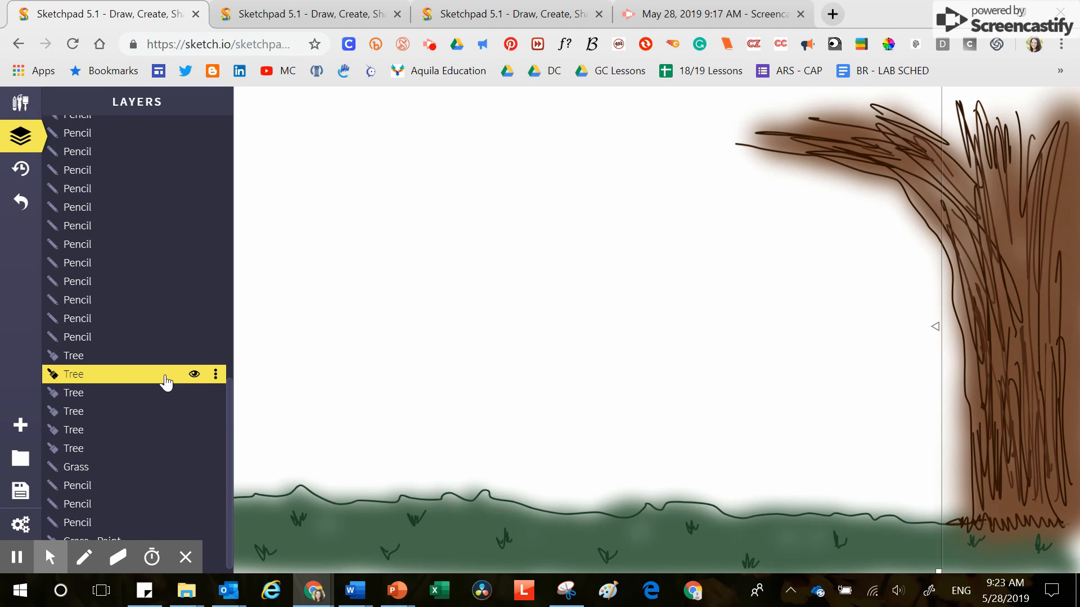
{"action": "left_click", "coordinate": [195, 375]}
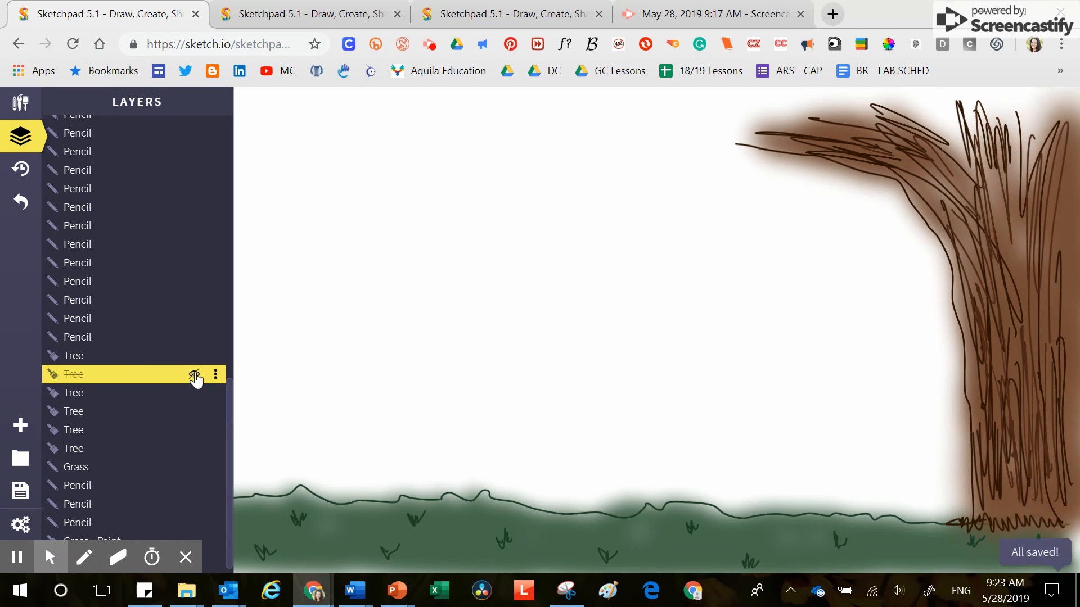
{"action": "left_click", "coordinate": [194, 375]}
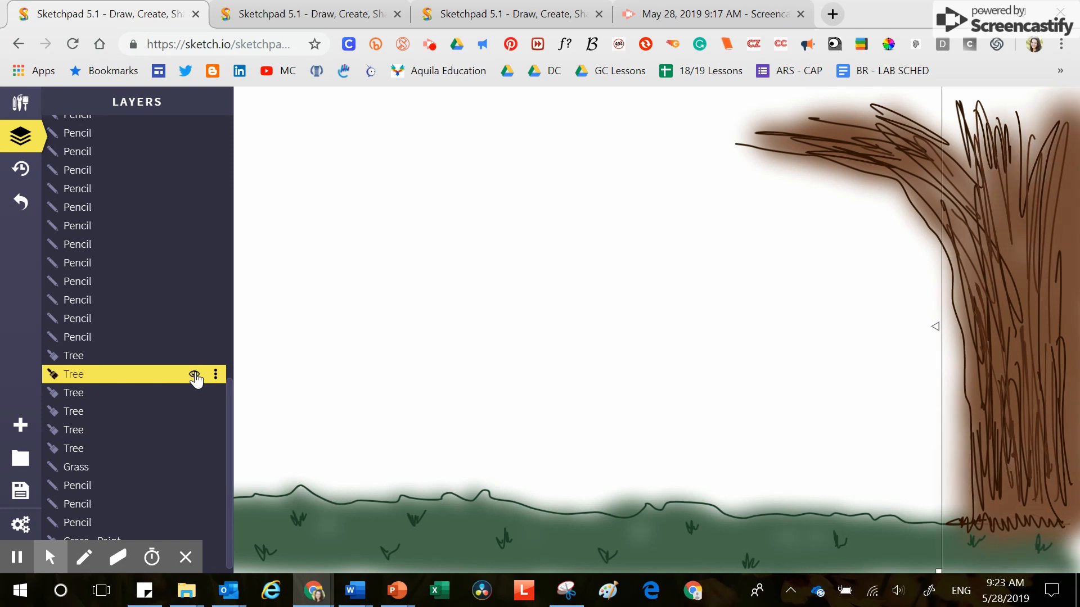
{"action": "left_click", "coordinate": [194, 375]}
{"action": "left_click", "coordinate": [195, 375]}
Select the Grass layer, hide it and show it again
{"action": "left_click", "coordinate": [137, 468]}
{"action": "left_click", "coordinate": [194, 469]}
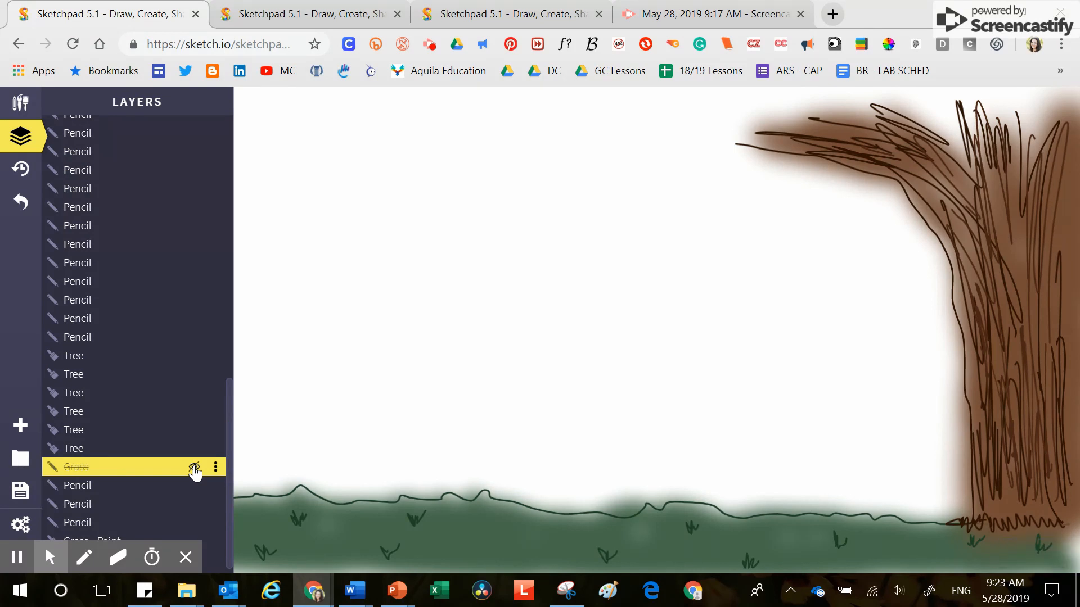
{"action": "left_click", "coordinate": [194, 469]}
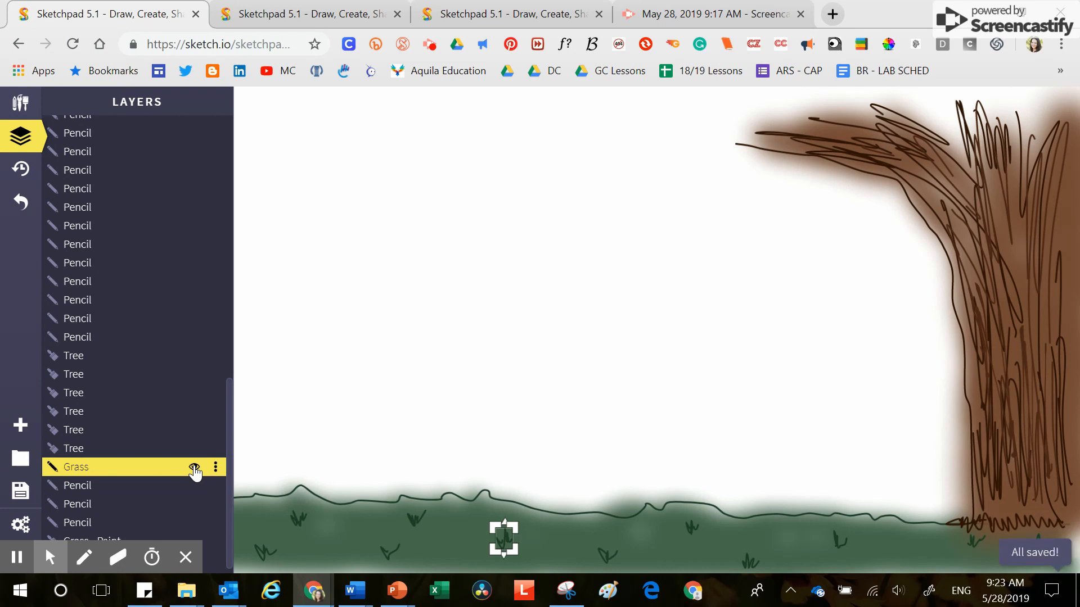
Hide the Grass layer and close the layer list
{"action": "left_click", "coordinate": [194, 469]}
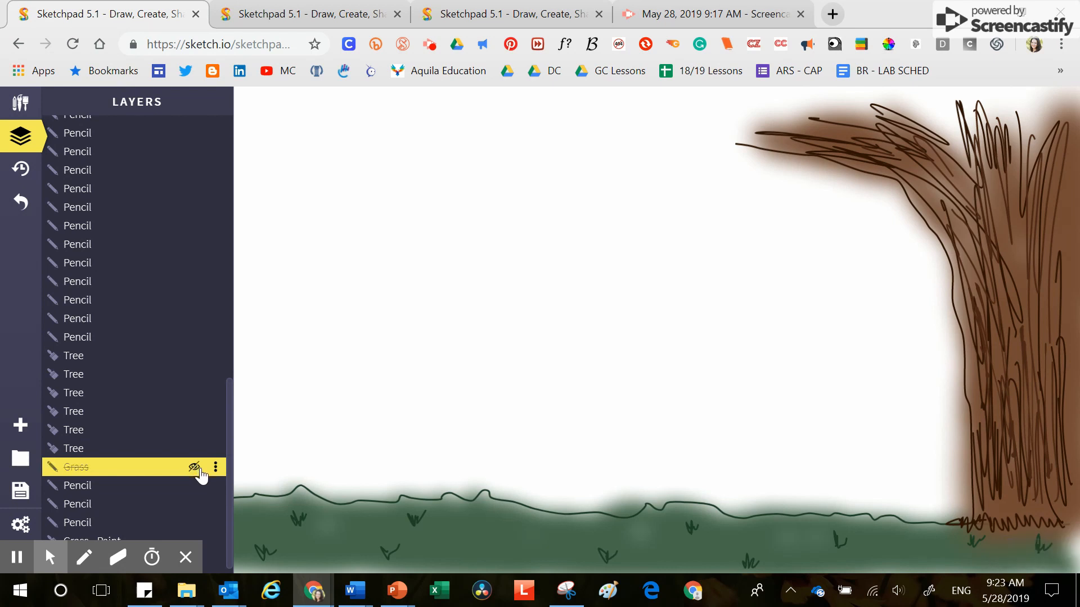
{"action": "left_click_drag", "start_coordinate": [228, 497], "coordinate": [228, 207]}
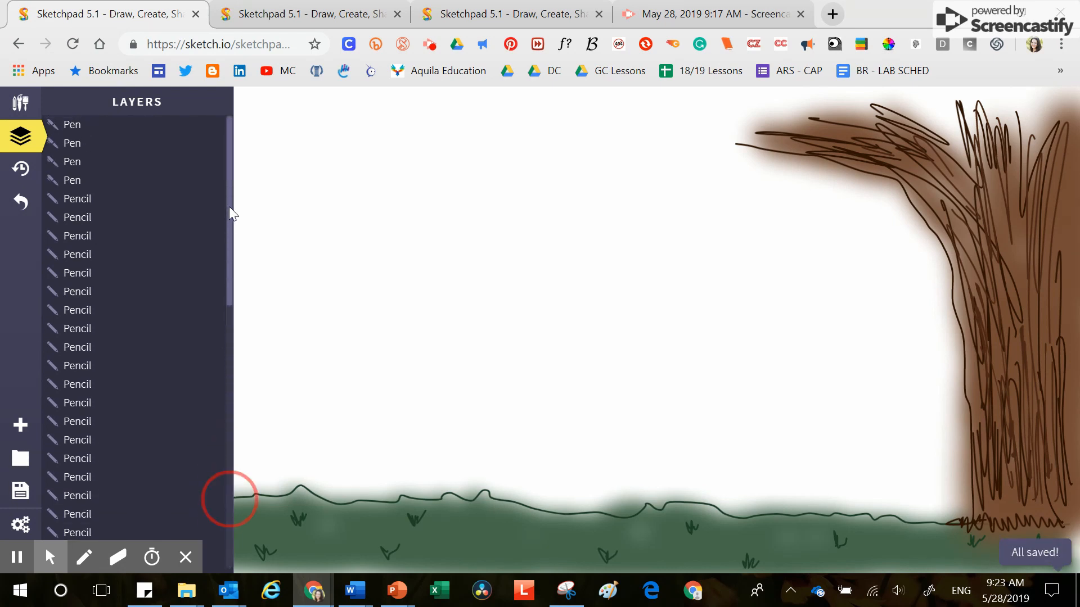
{"action": "left_click", "coordinate": [19, 136]}
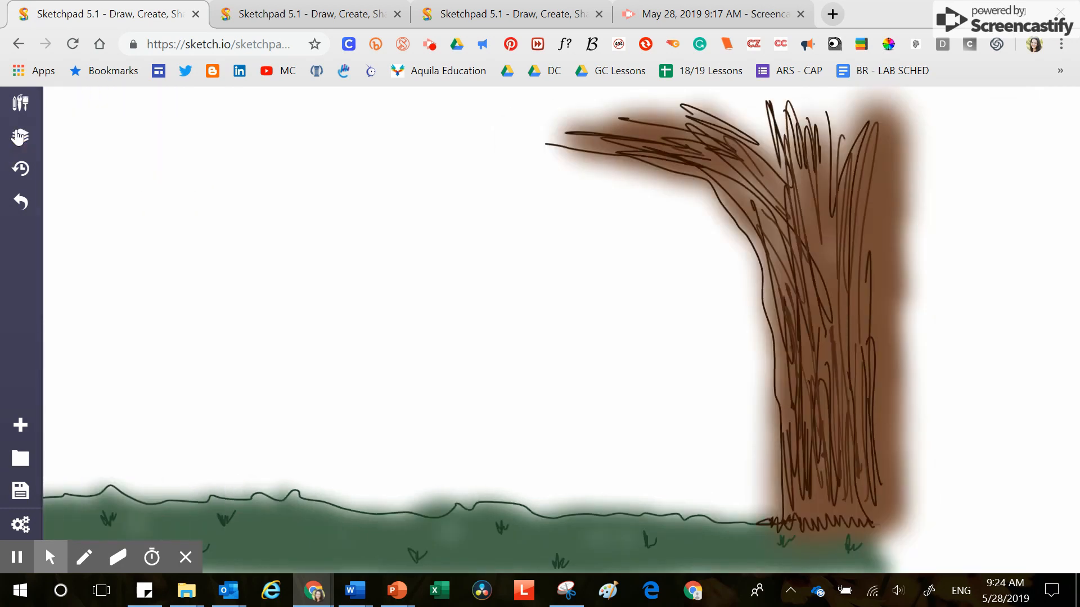
Bring back the Paintbrush settings and export the drawing as a JPEG file
{"action": "left_click", "coordinate": [20, 103]}
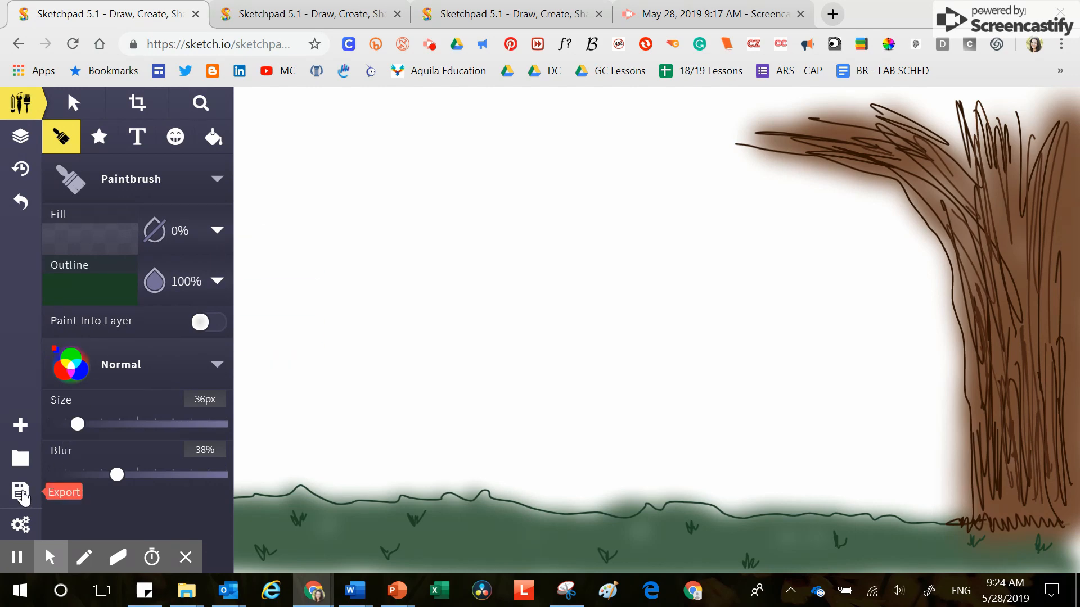
{"action": "left_click", "coordinate": [21, 493]}
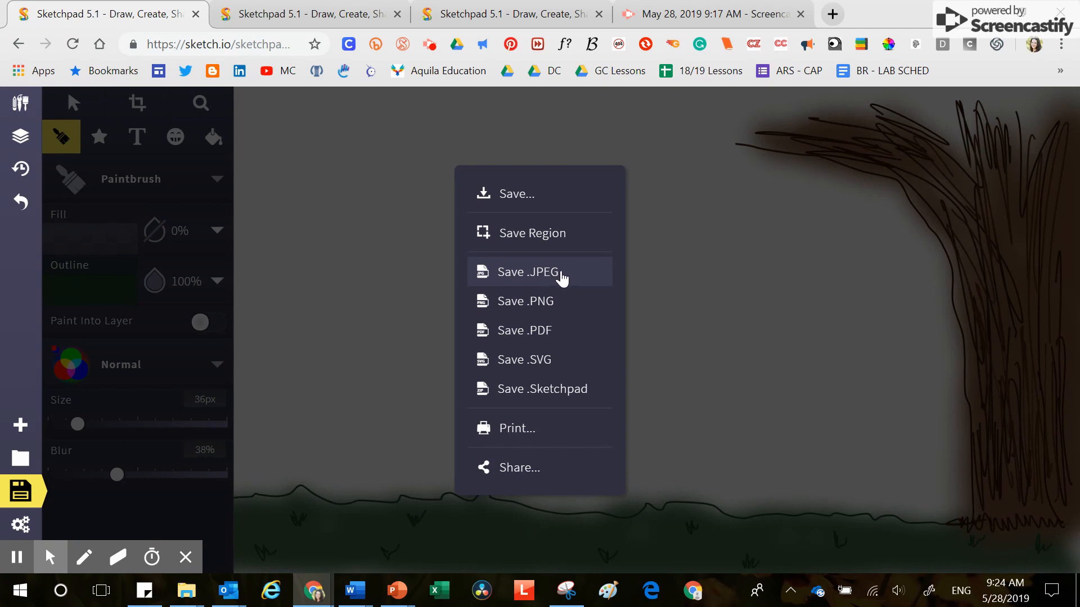
{"action": "left_click", "coordinate": [561, 277]}
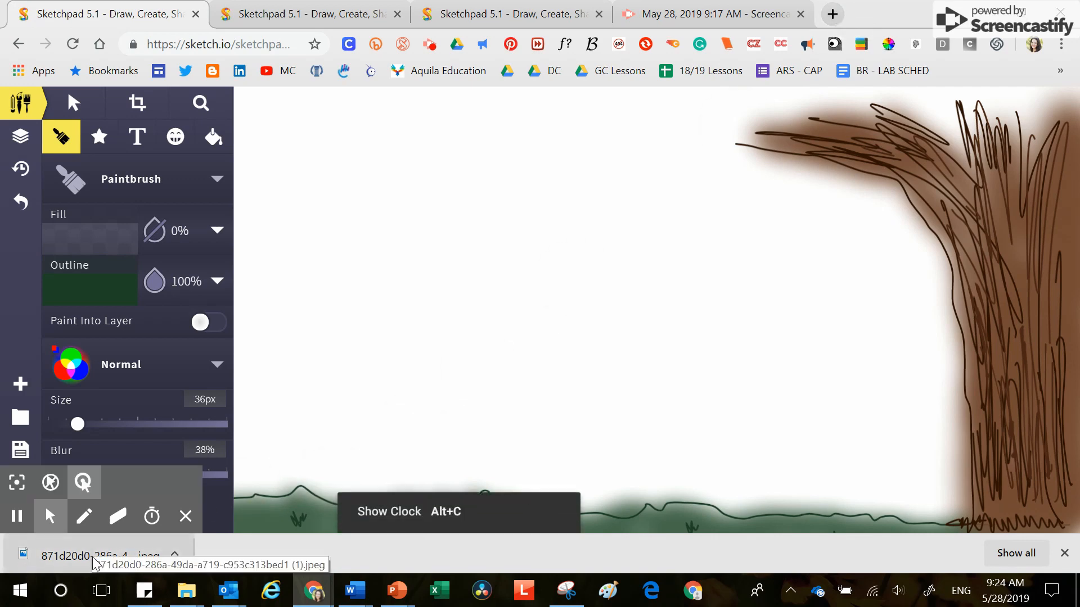
{"action": "mouse_move", "coordinate": [101, 556]}
{"action": "left_mouse_down"}
{"action": "mouse_move", "coordinate": [325, 489]}
{"action": "mouse_move", "coordinate": [532, 333]}
{"action": "mouse_move", "coordinate": [345, 470]}
{"action": "mouse_move", "coordinate": [62, 556]}
{"action": "left_mouse_up"}
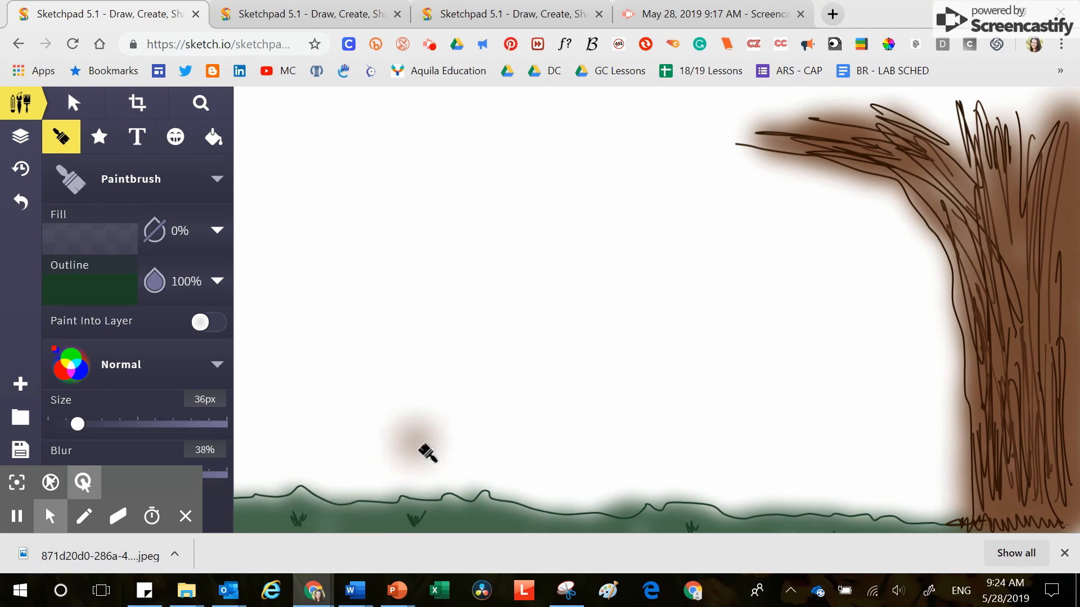